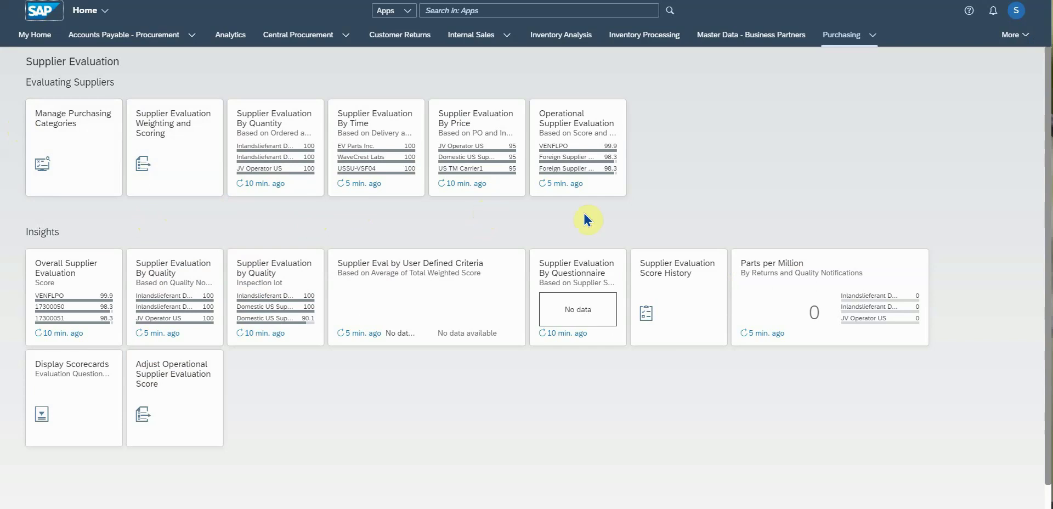
- Open Manage Purchasing Categories, listing 13 categories, and bring up its table View Settings
{"action": "left_click", "coordinate": [66, 144]}
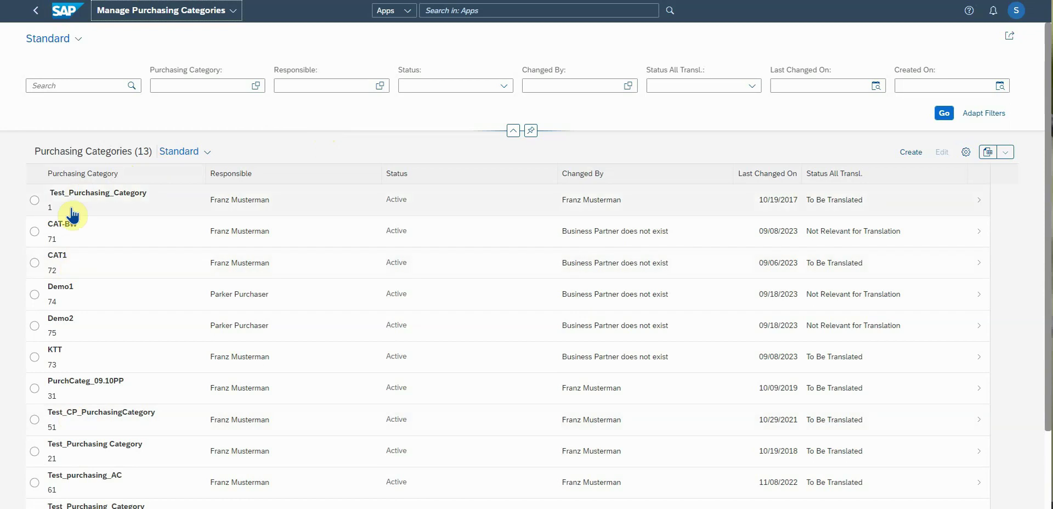
{"action": "left_click", "coordinate": [966, 152]}
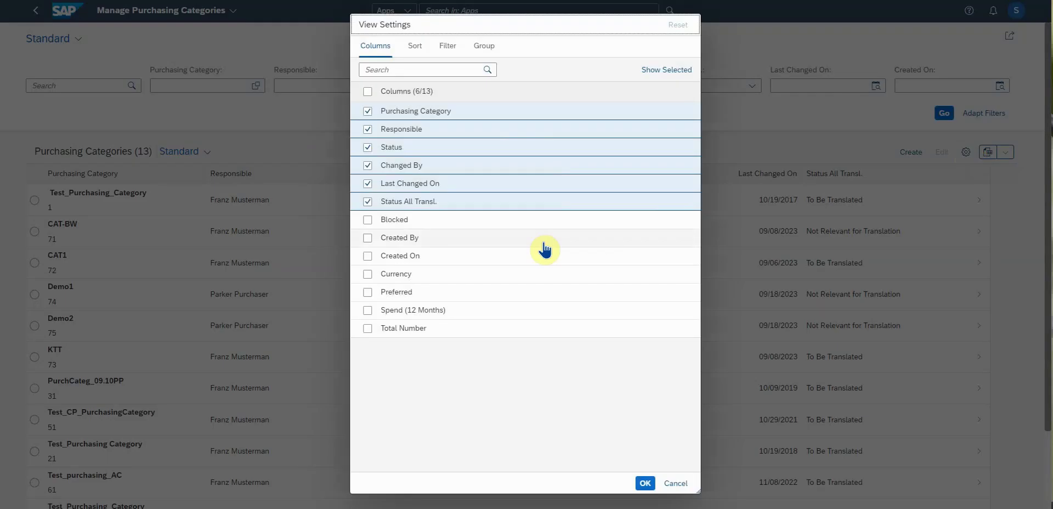
- Add a Spend (12 Months) column, narrow Responsible and Status, and sort Spend descending
{"action": "left_click", "coordinate": [367, 311]}
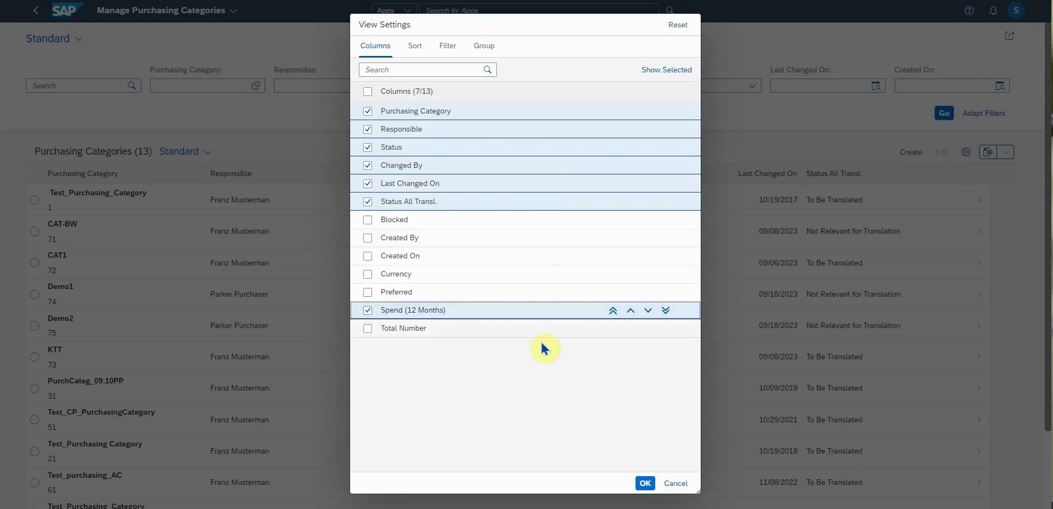
{"action": "left_click", "coordinate": [640, 490]}
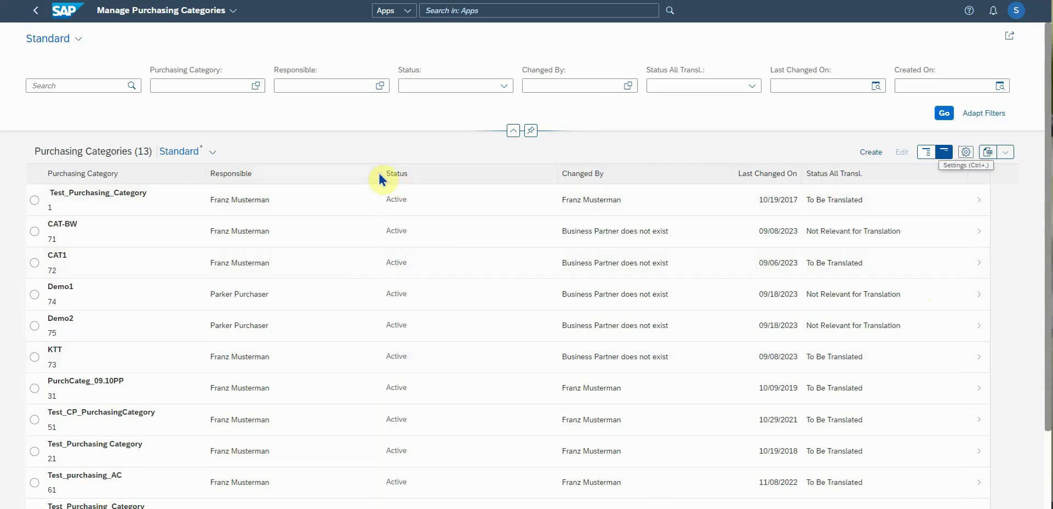
{"action": "left_click_drag", "start_coordinate": [379, 173], "coordinate": [329, 172]}
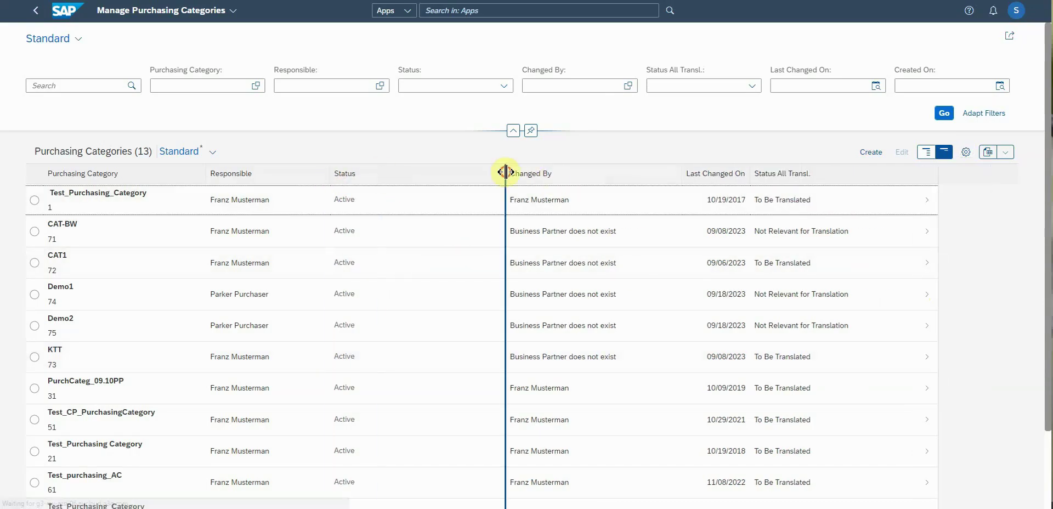
{"action": "left_click_drag", "start_coordinate": [505, 172], "coordinate": [418, 172]}
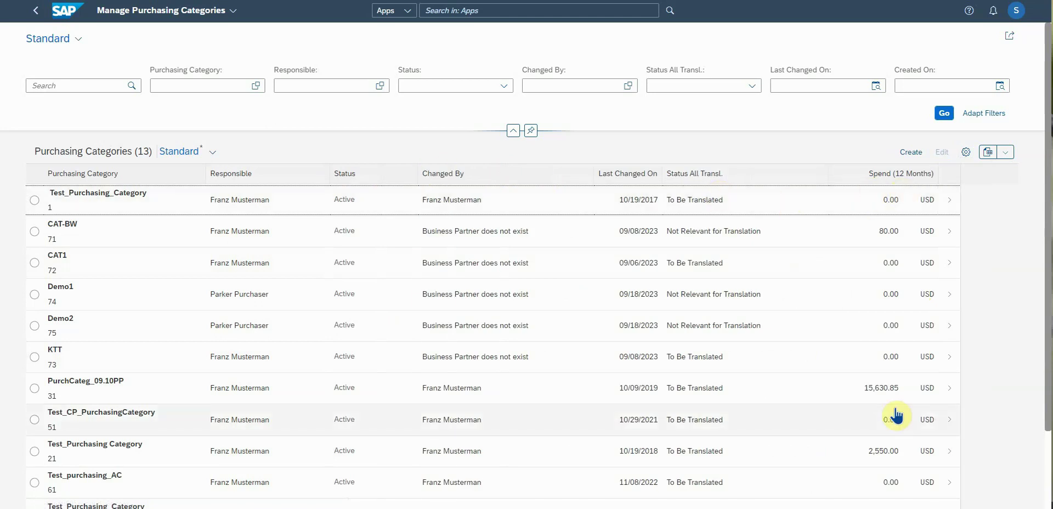
{"action": "left_click", "coordinate": [898, 173]}
{"action": "left_click", "coordinate": [862, 172]}
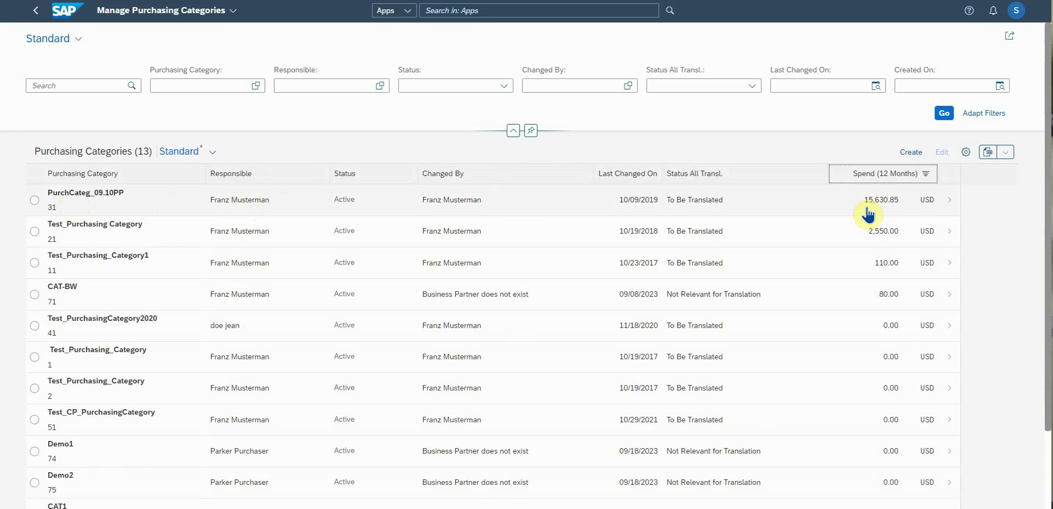
{"action": "left_click", "coordinate": [79, 202]}
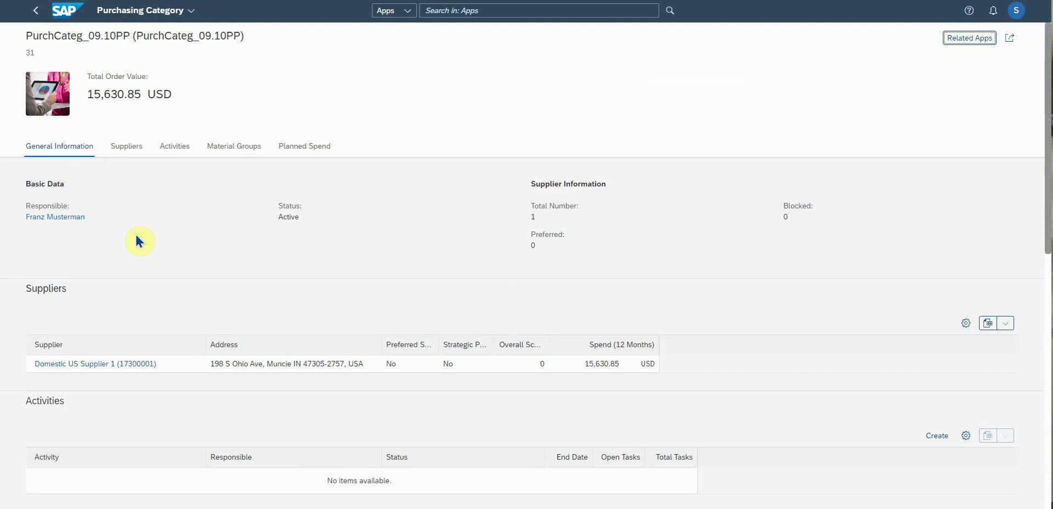
{"action": "left_click", "coordinate": [127, 146]}
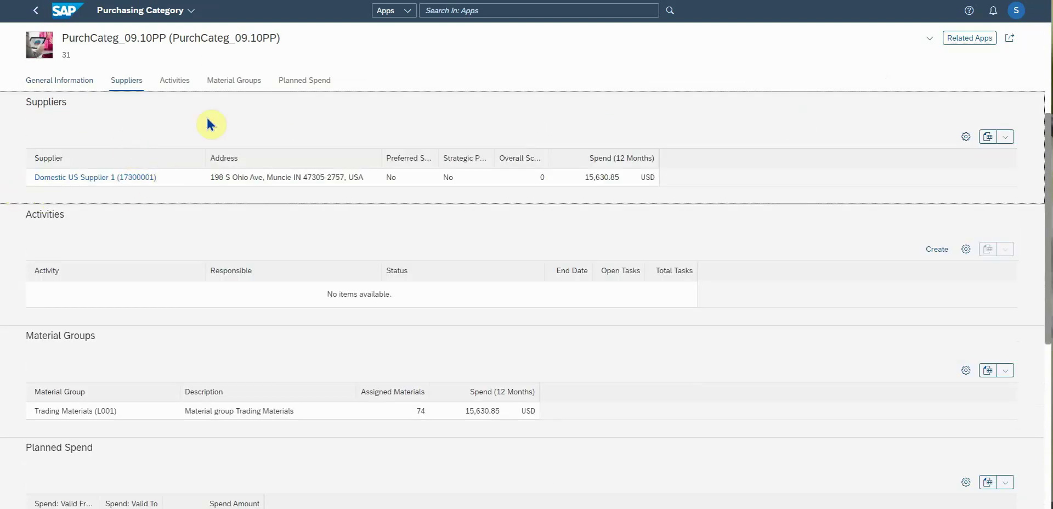
{"action": "left_click", "coordinate": [233, 82]}
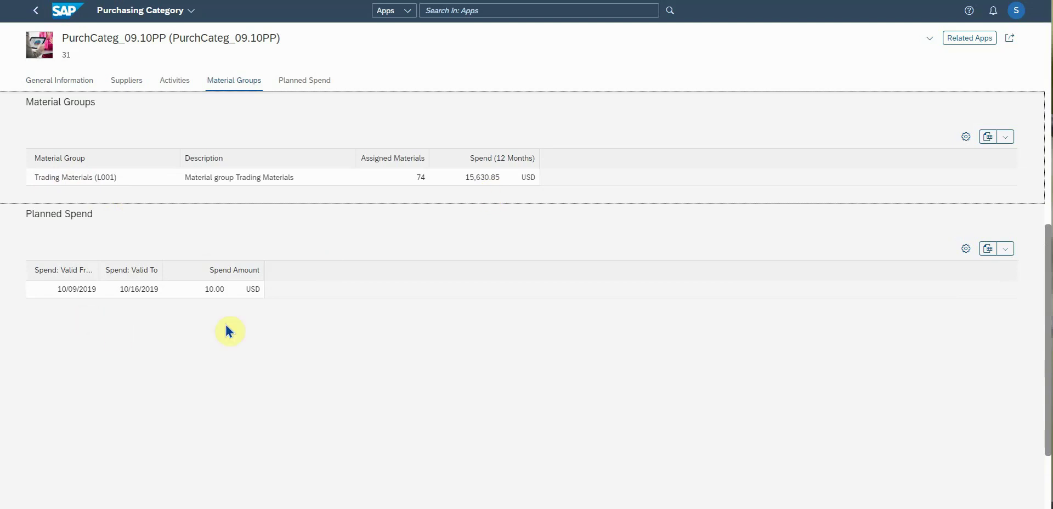
{"action": "left_click", "coordinate": [36, 11]}
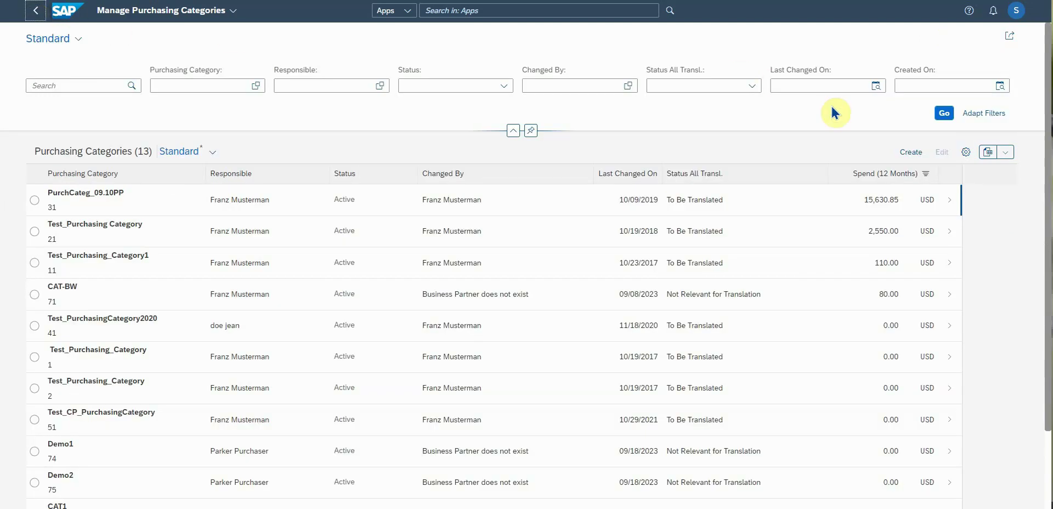
- Create a new purchasing category named Demo3 with the demo purchasing user as Purchaser Responsible
{"action": "left_click", "coordinate": [913, 156]}
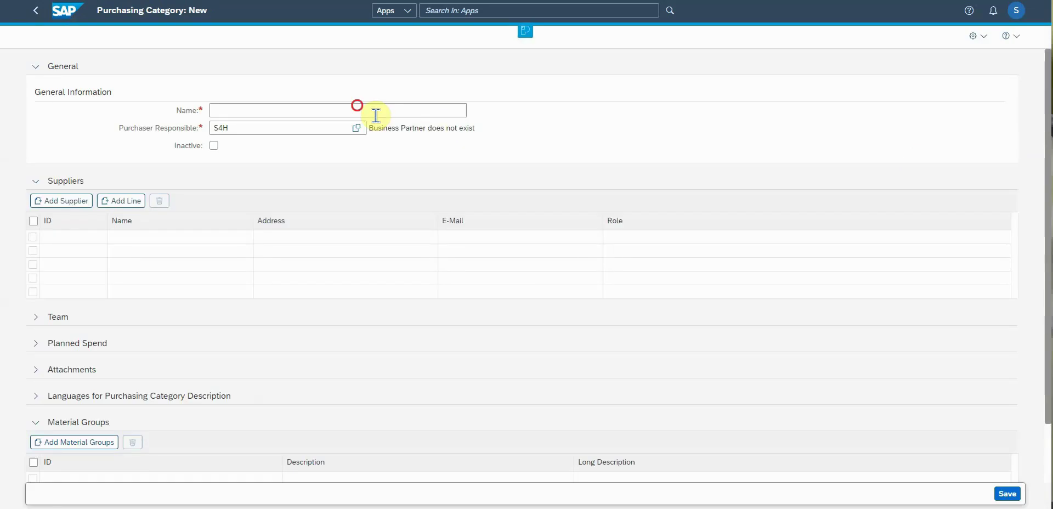
{"action": "left_click", "coordinate": [375, 113]}
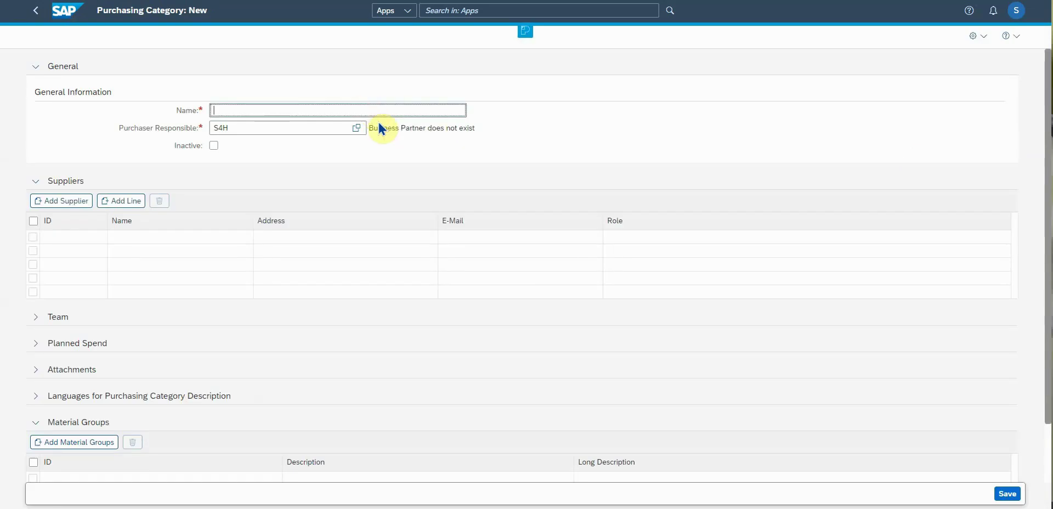
{"action": "type", "text": "Demo3"}
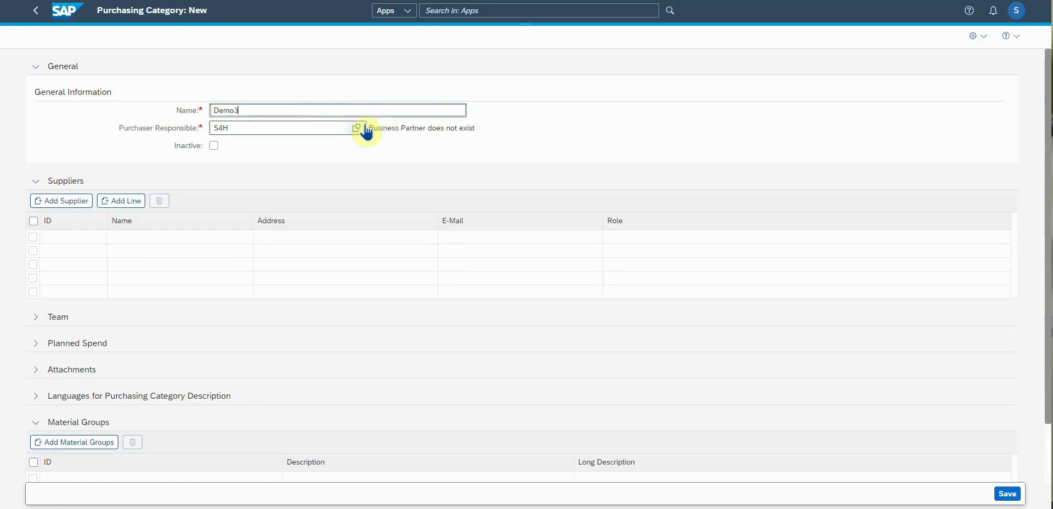
{"action": "left_click", "coordinate": [356, 128]}
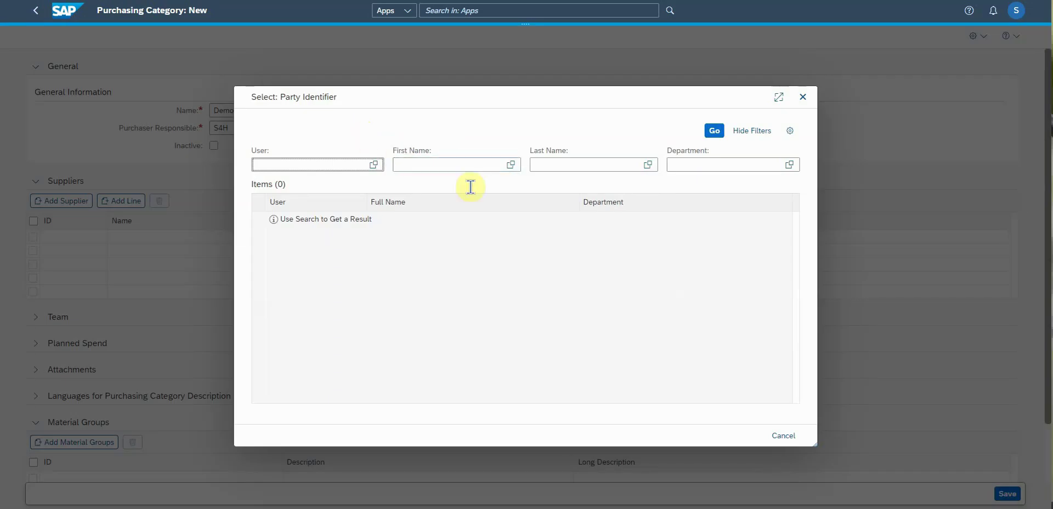
{"action": "left_click", "coordinate": [714, 133]}
{"action": "scroll", "coordinate": [482, 331], "scroll_direction": "down", "scroll_amount": 1}
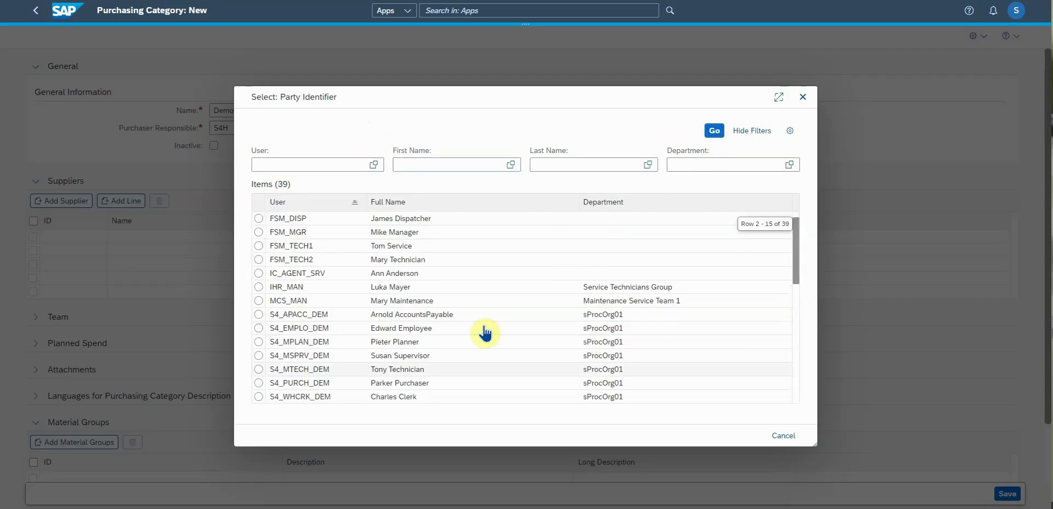
{"action": "left_click", "coordinate": [258, 383]}
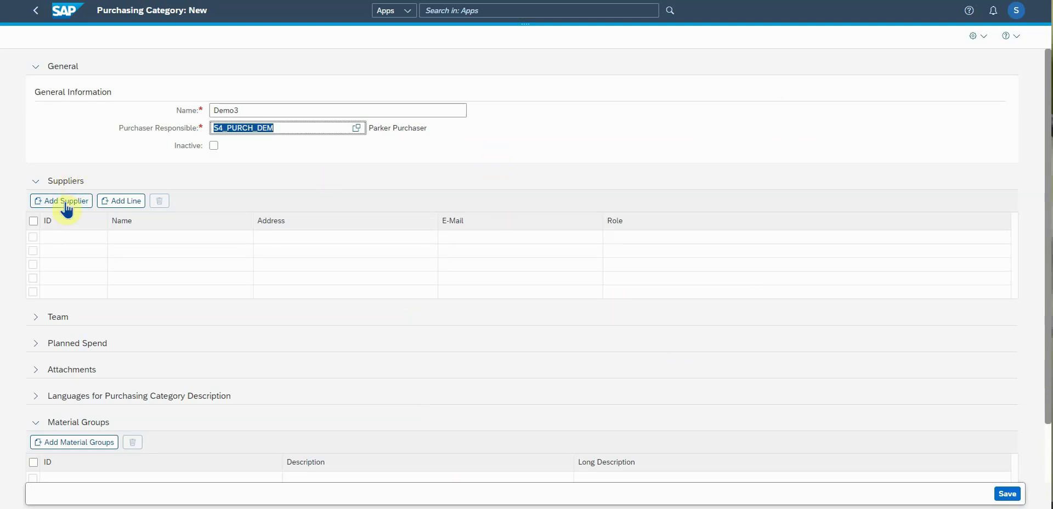
{"action": "left_click", "coordinate": [85, 204]}
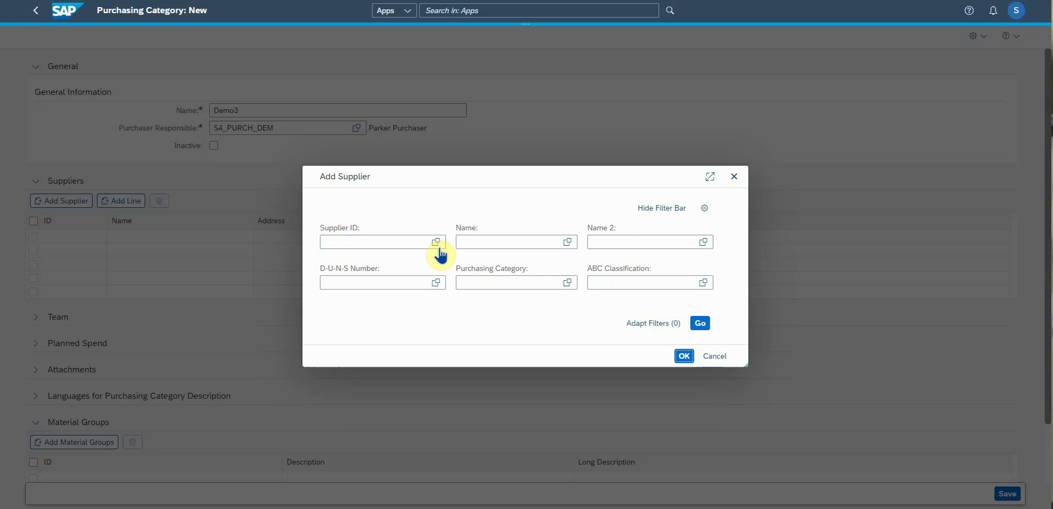
- Add supplier VF Vendor 05 (USSU-VSF05) to Demo3 by searching names for 'vf'
{"action": "left_click", "coordinate": [498, 242]}
{"action": "type", "text": "vf"}
{"action": "key", "text": "Return"}
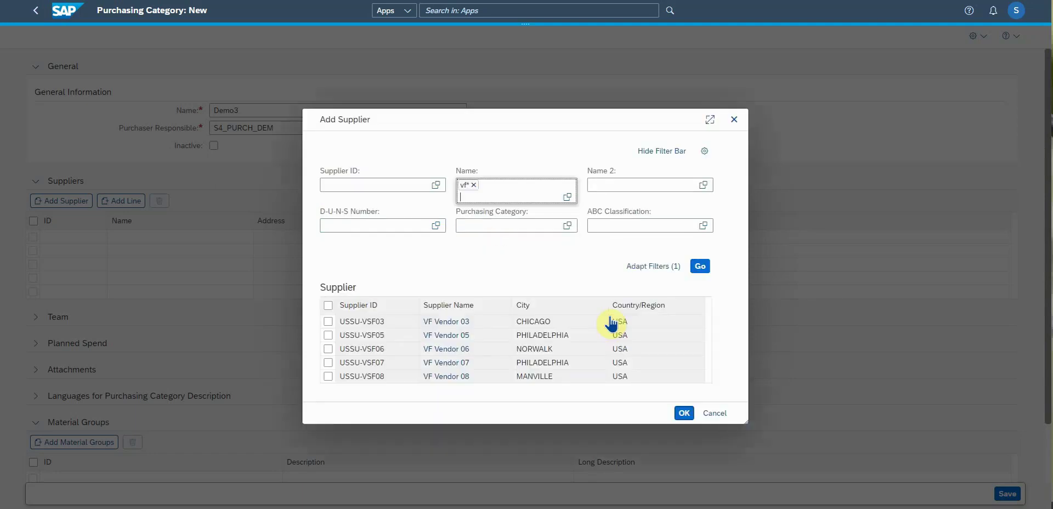
{"action": "left_click", "coordinate": [328, 335]}
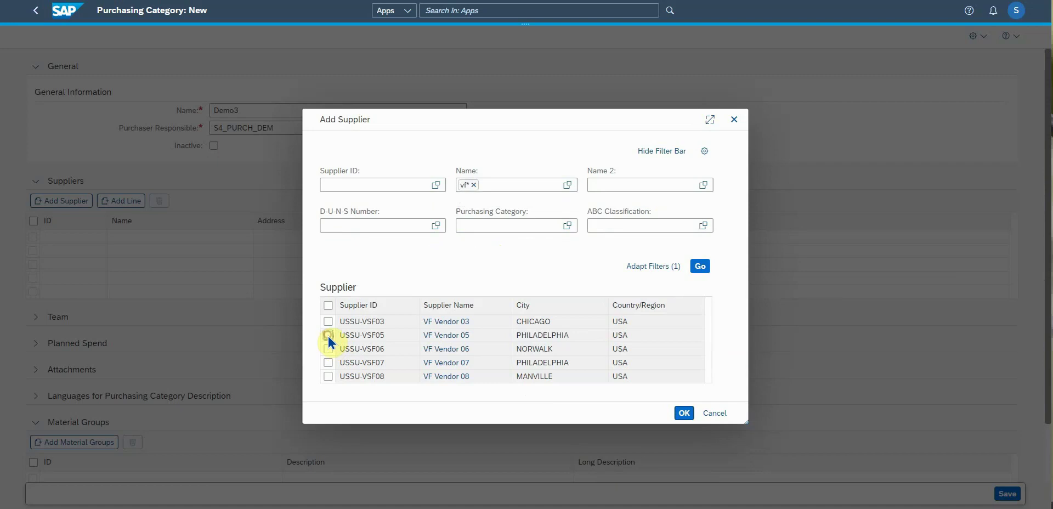
{"action": "left_click", "coordinate": [685, 406]}
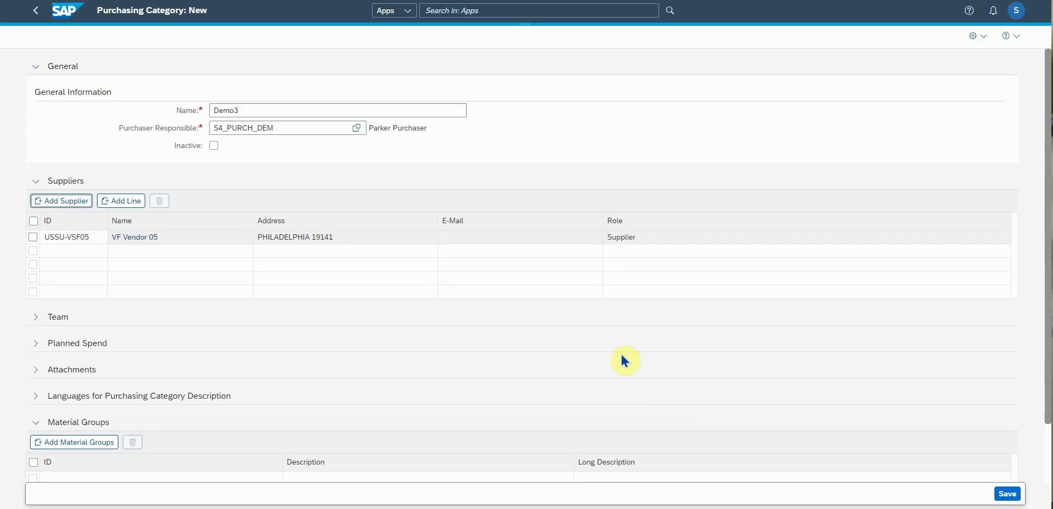
- Check the Suppliers, Team, Planned Spend, Attachments and Languages sections, leaving all collapsed
{"action": "left_click", "coordinate": [35, 180]}
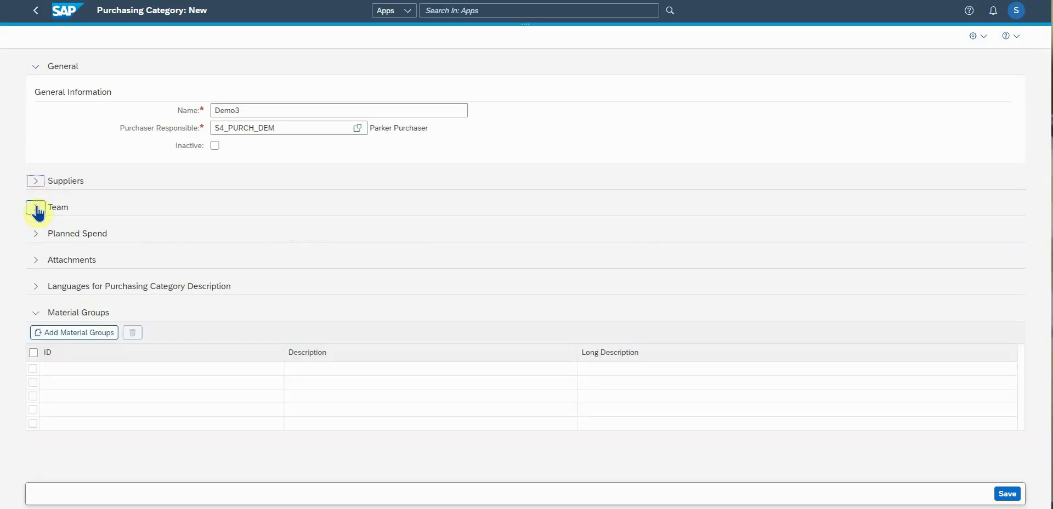
{"action": "left_click", "coordinate": [36, 209]}
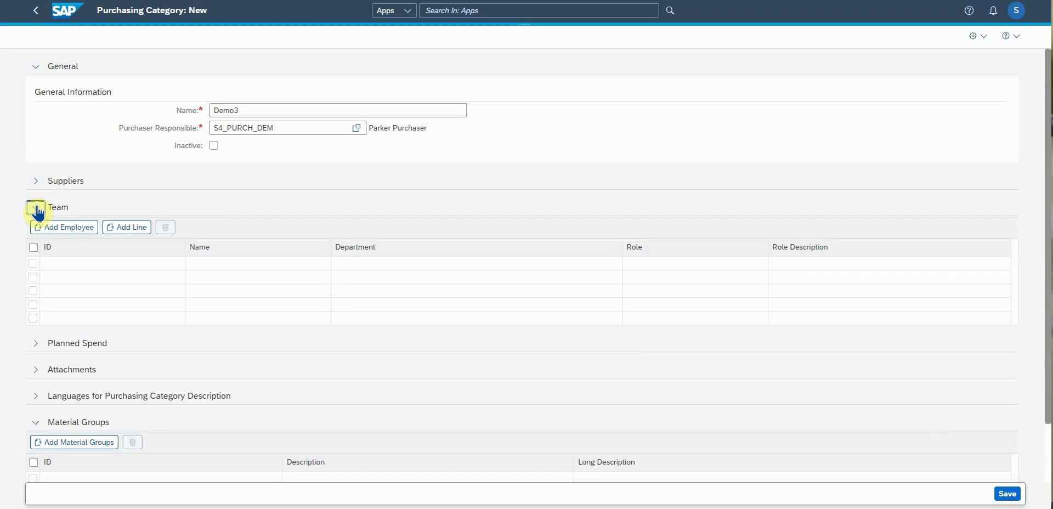
{"action": "left_click", "coordinate": [35, 208]}
{"action": "left_click", "coordinate": [37, 234]}
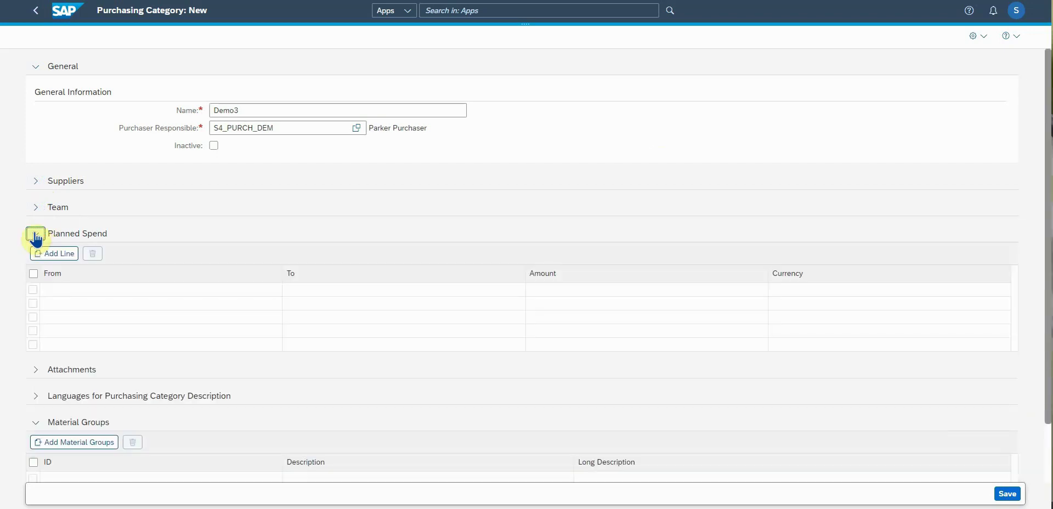
{"action": "left_click", "coordinate": [36, 235]}
{"action": "left_click", "coordinate": [37, 261]}
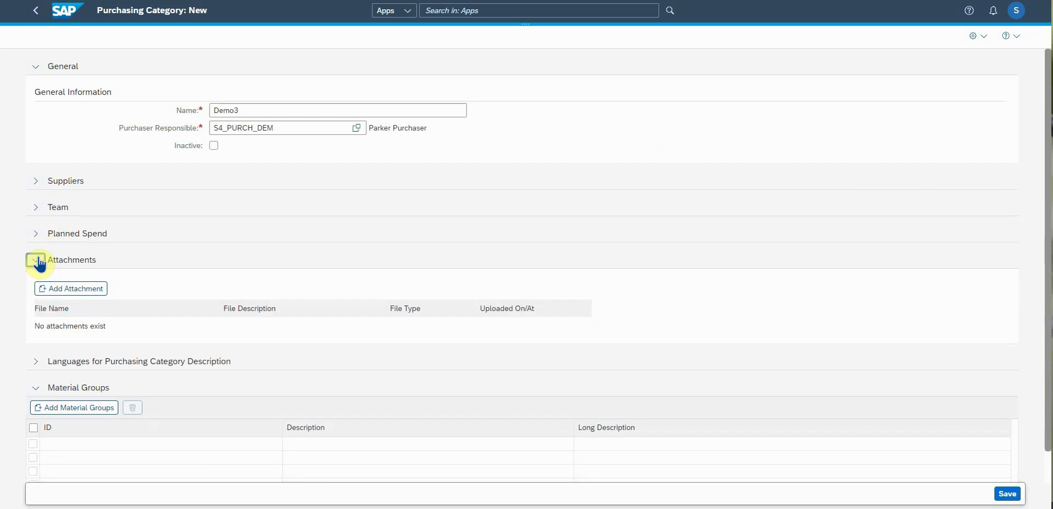
{"action": "left_click", "coordinate": [36, 260]}
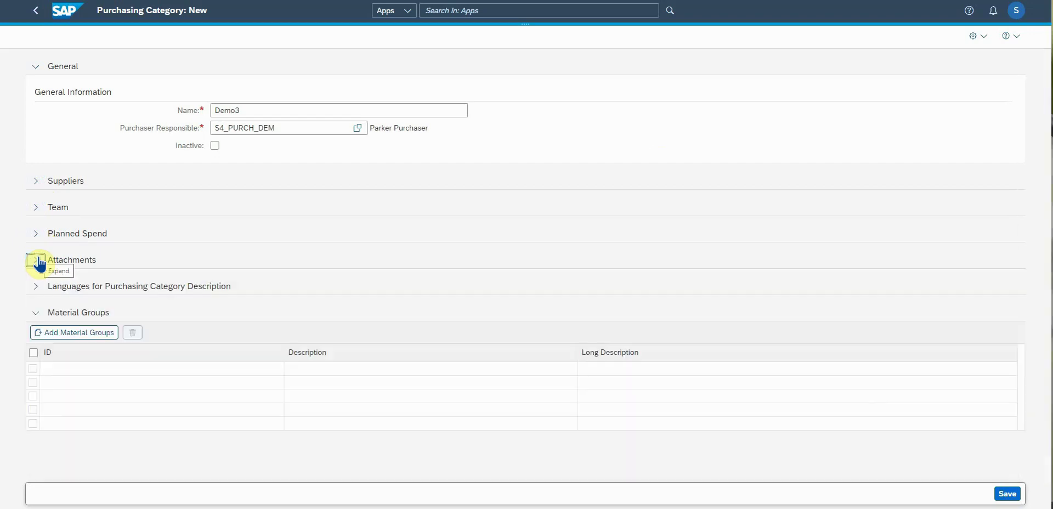
{"action": "left_click", "coordinate": [36, 286]}
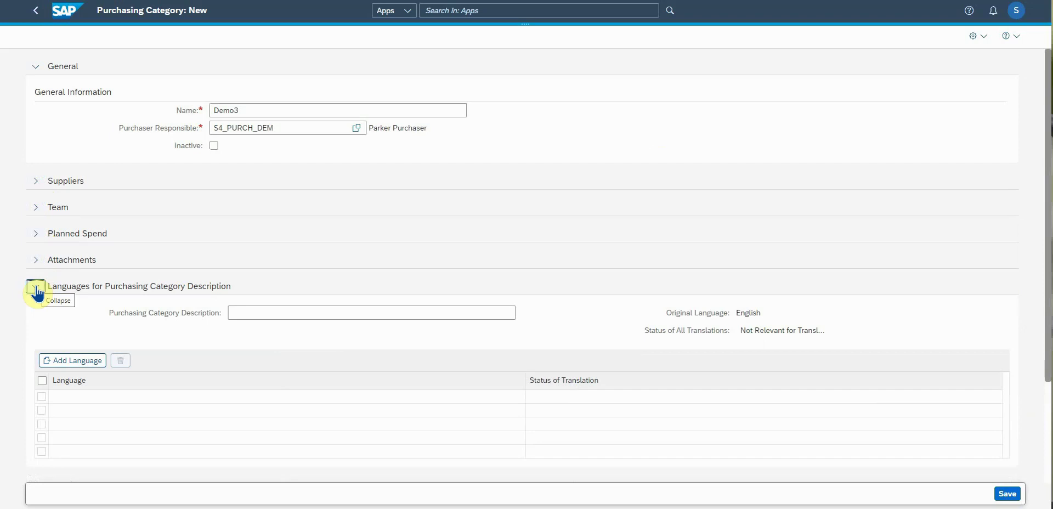
{"action": "left_click", "coordinate": [36, 286]}
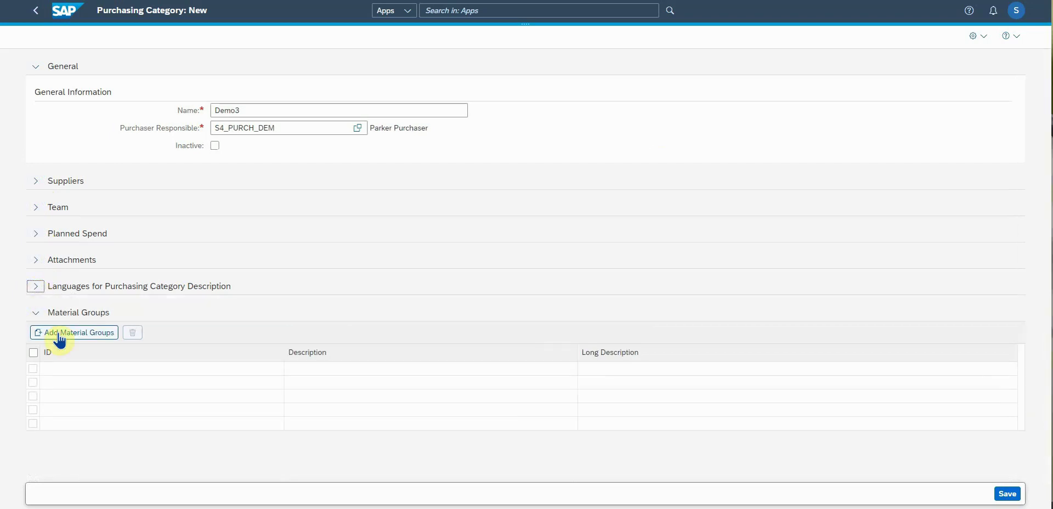
- Add the ZBRAKES (Brakes) material group to Demo3, save the category and return to the list
{"action": "left_click", "coordinate": [59, 337]}
{"action": "left_click", "coordinate": [404, 286]}
{"action": "type", "text": "z"}
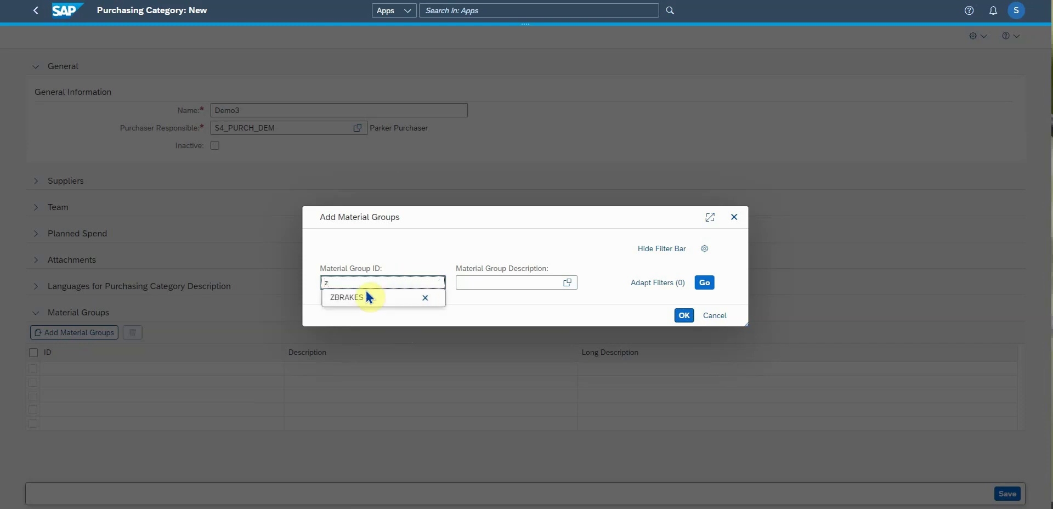
{"action": "left_click", "coordinate": [357, 297]}
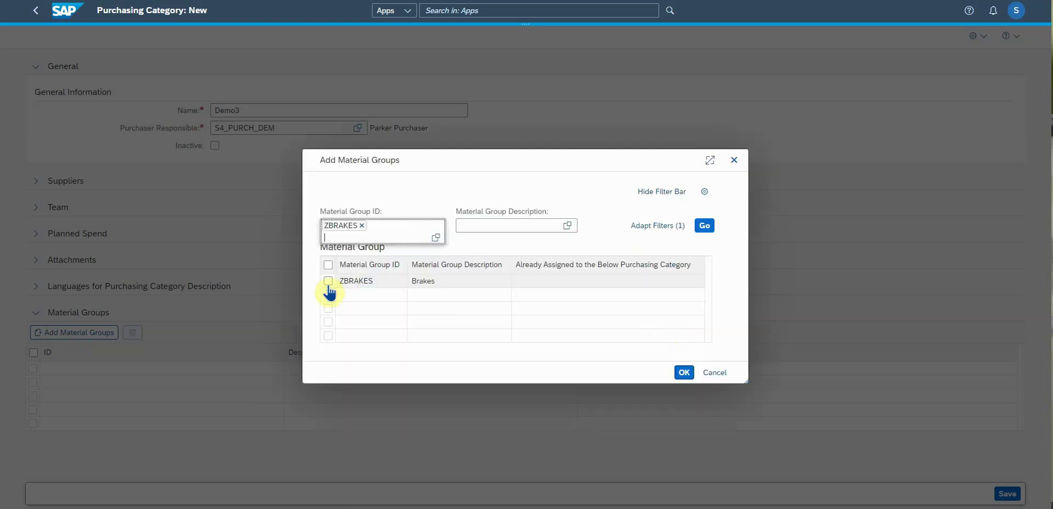
{"action": "left_click", "coordinate": [329, 281]}
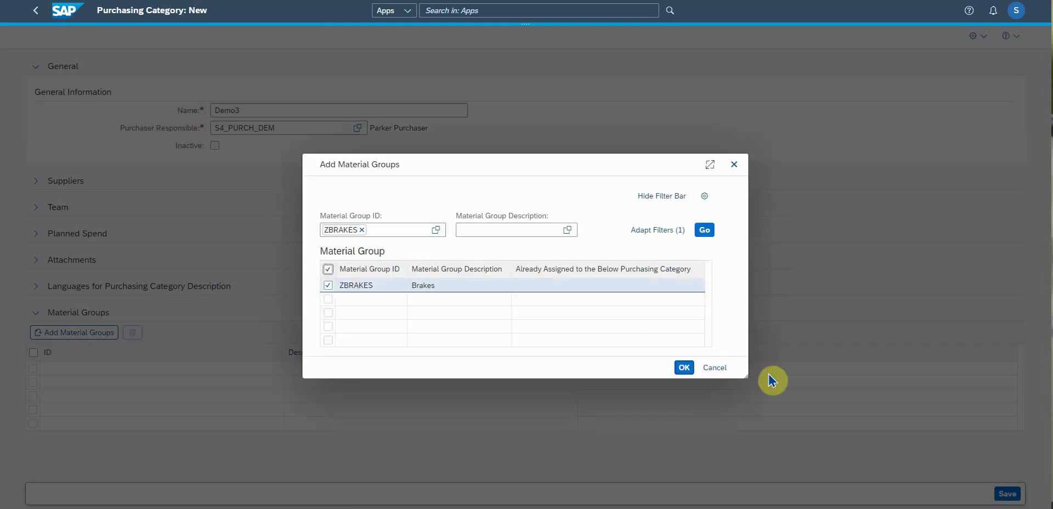
{"action": "left_click", "coordinate": [685, 368]}
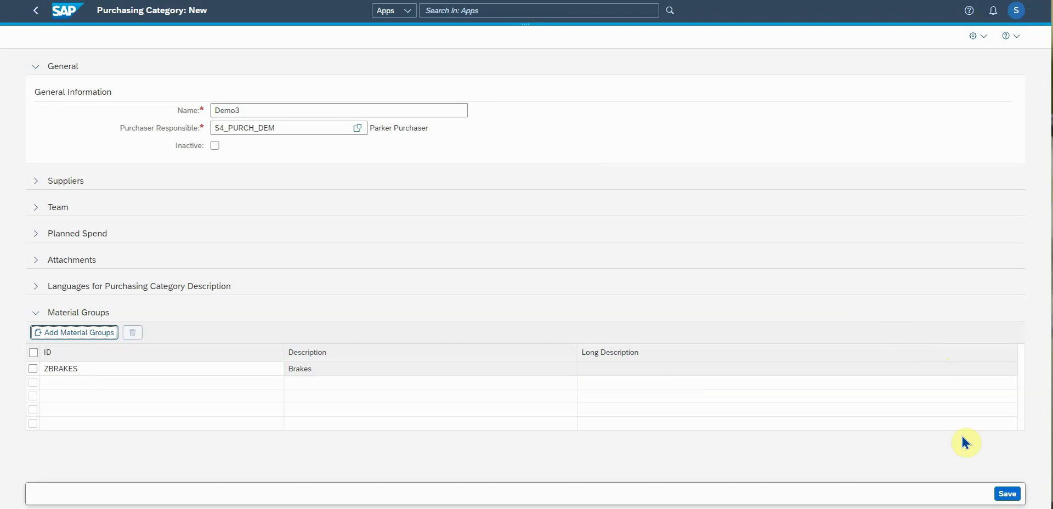
{"action": "left_click", "coordinate": [1008, 494]}
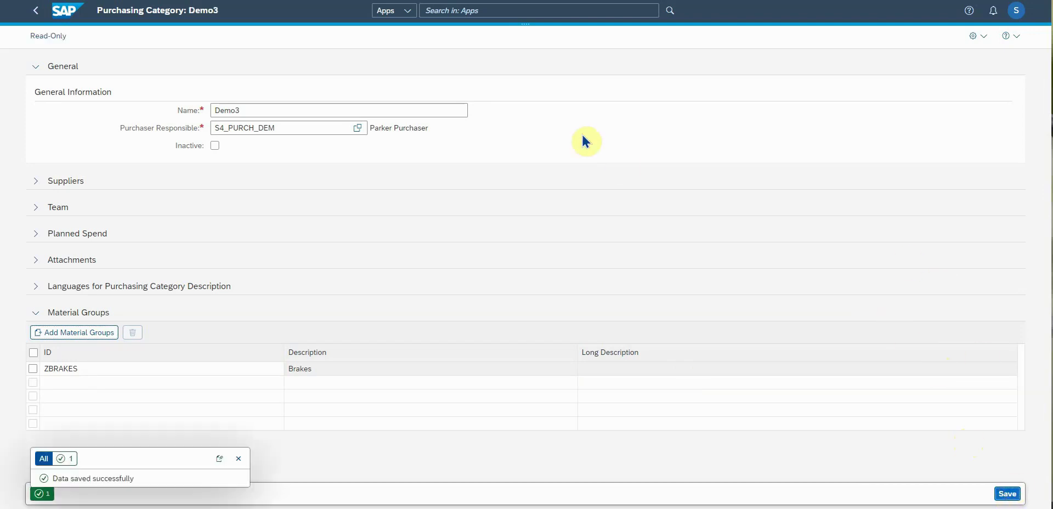
{"action": "left_click", "coordinate": [35, 10]}
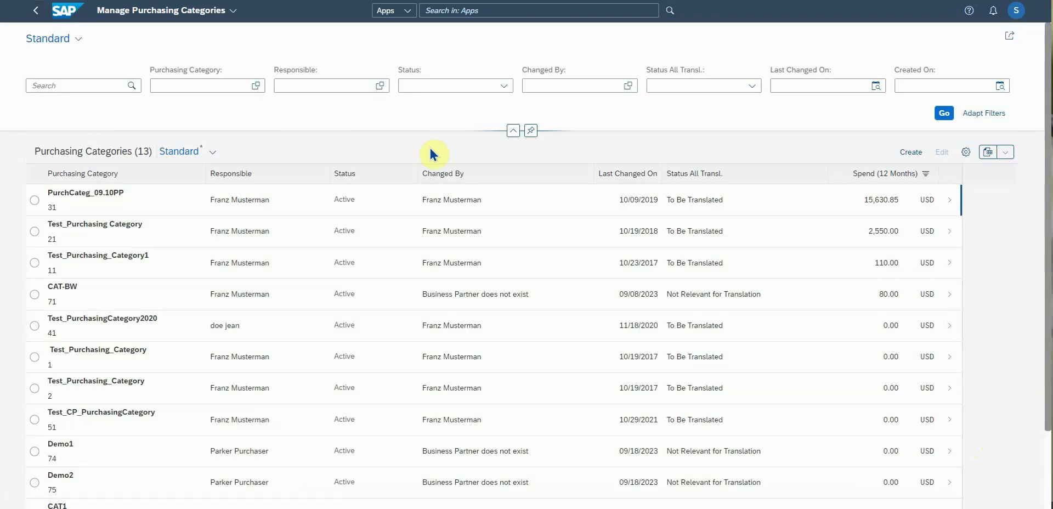
- Refresh the list, review Demo3's suppliers and material groups, then return to the launchpad Home
{"action": "left_click", "coordinate": [943, 114]}
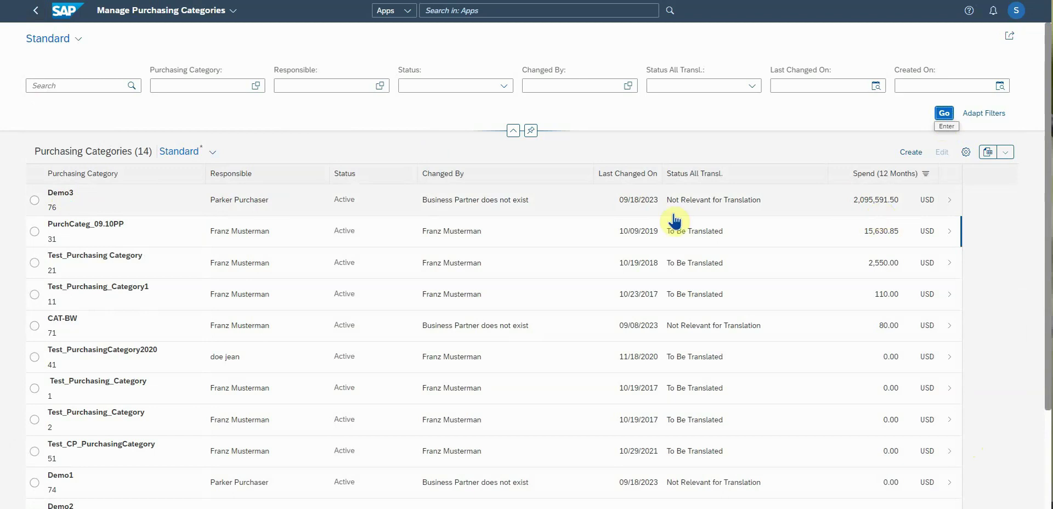
{"action": "left_click", "coordinate": [189, 212]}
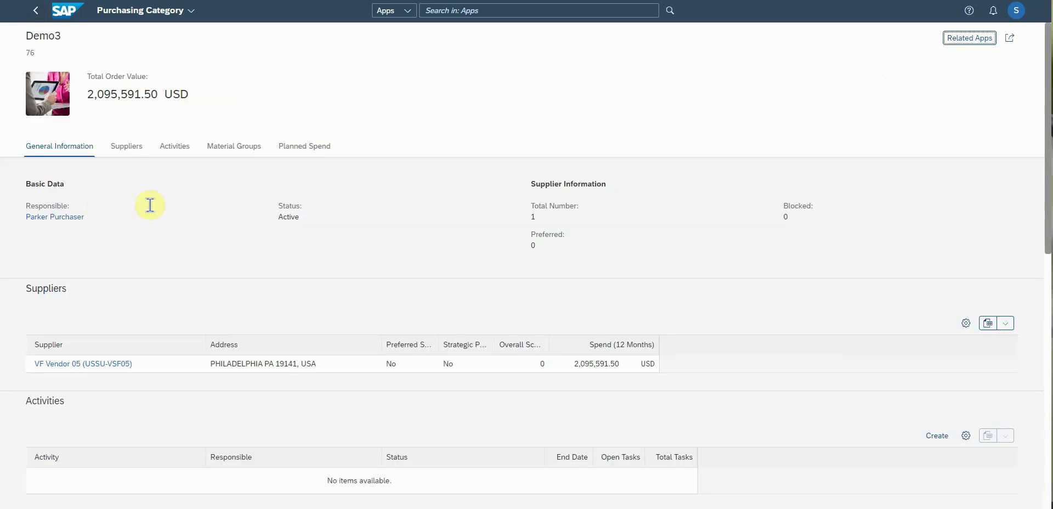
{"action": "scroll", "coordinate": [124, 154], "scroll_direction": "down", "scroll_amount": 2}
{"action": "scroll", "coordinate": [120, 161], "scroll_direction": "down", "scroll_amount": 2}
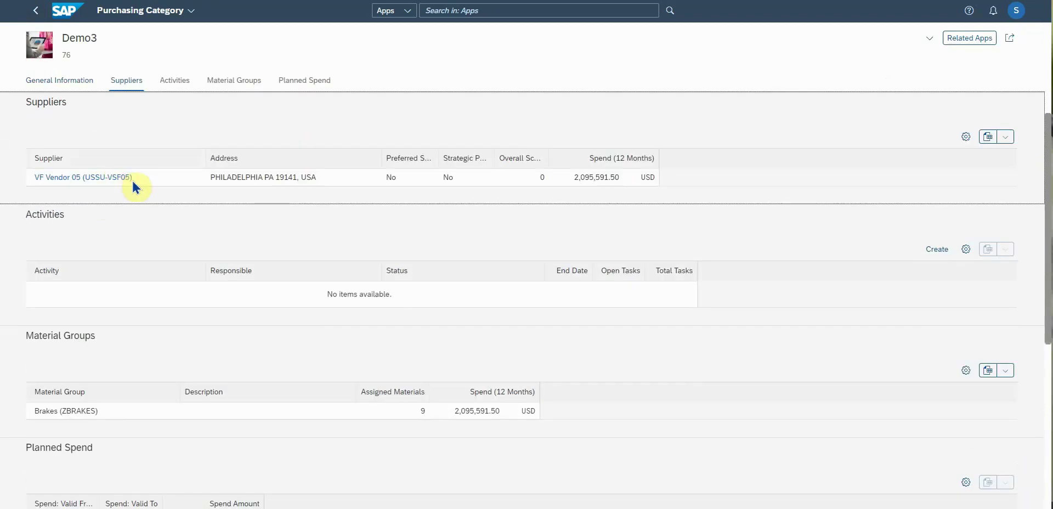
{"action": "left_click", "coordinate": [230, 83]}
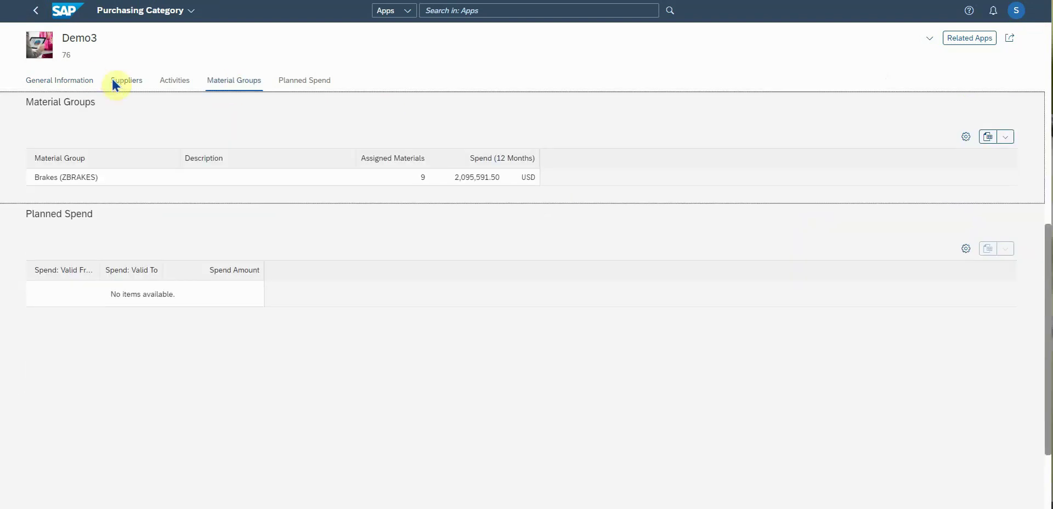
{"action": "left_click", "coordinate": [35, 10]}
{"action": "left_click", "coordinate": [35, 10]}
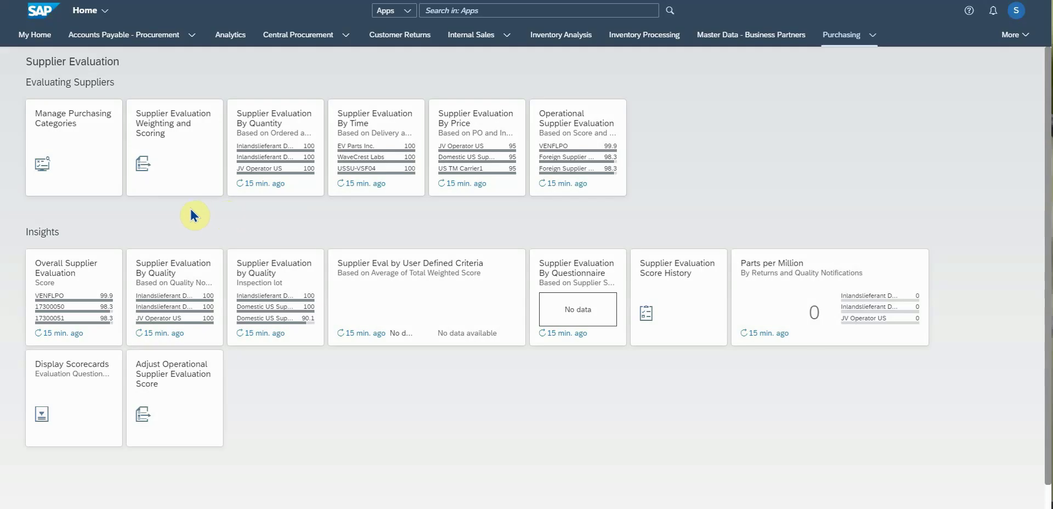
- Open Supplier Evaluation Weighting and Scoring and scroll through its 54 criterion weightings
{"action": "left_click", "coordinate": [189, 160]}
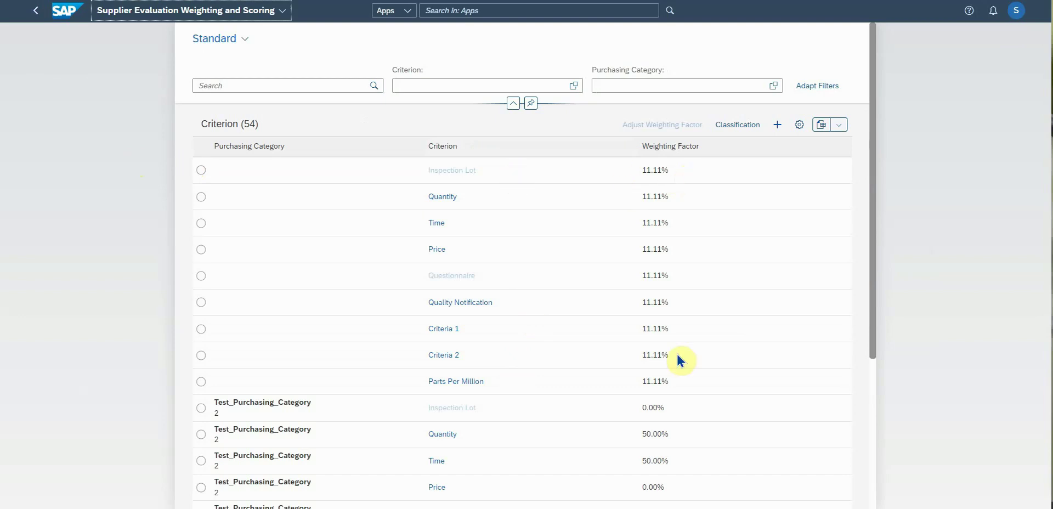
{"action": "scroll", "coordinate": [679, 386], "scroll_direction": "down", "scroll_amount": 2}
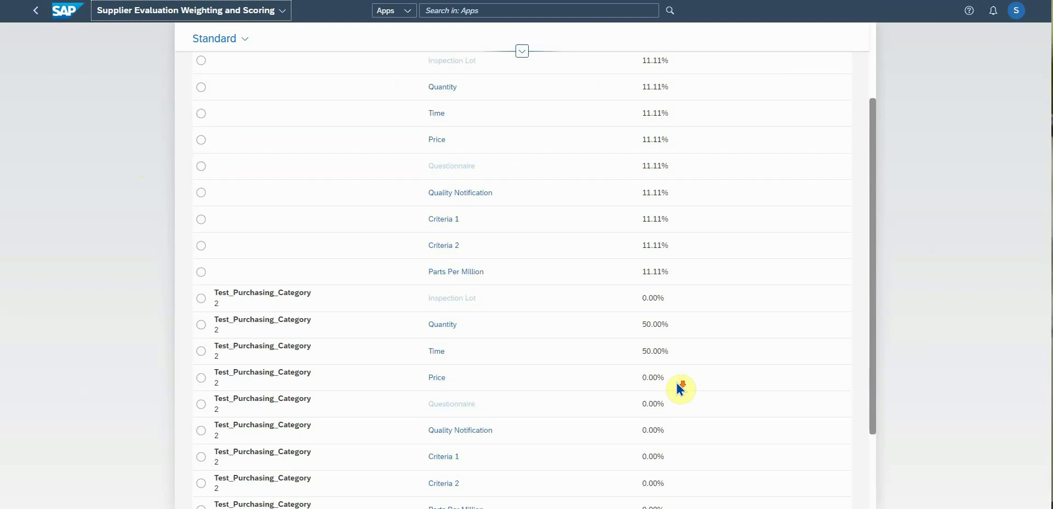
{"action": "scroll", "coordinate": [678, 384], "scroll_direction": "down", "scroll_amount": 2}
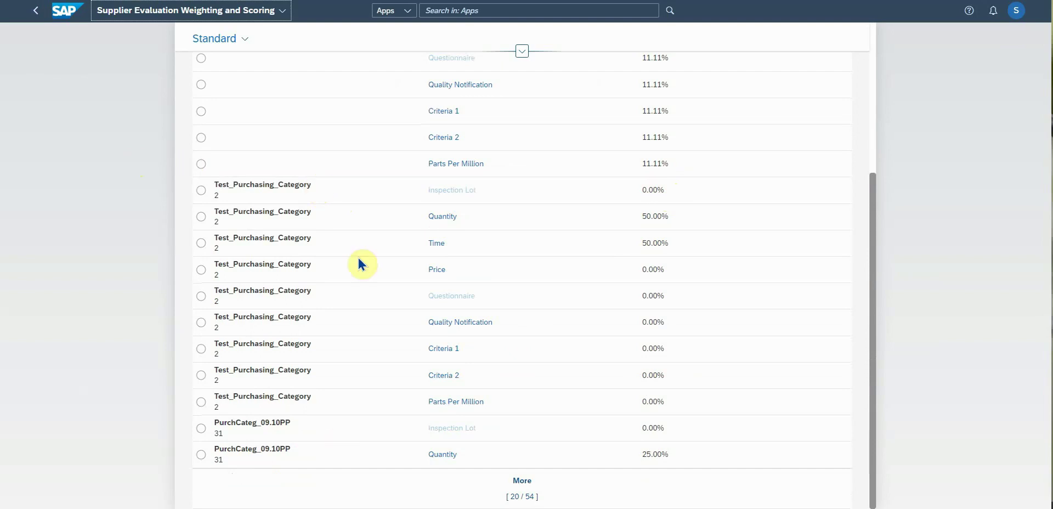
{"action": "scroll", "coordinate": [351, 268], "scroll_direction": "up", "scroll_amount": 3}
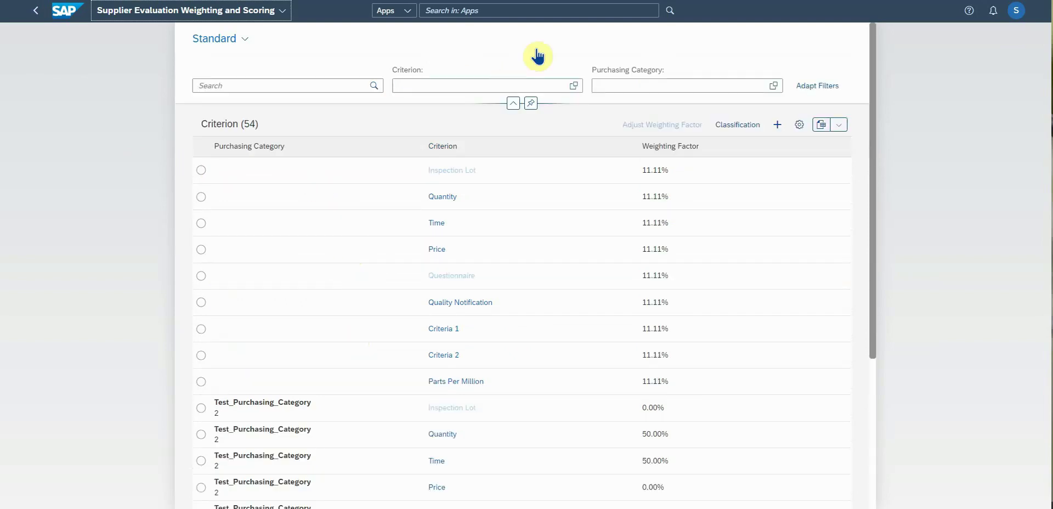
- Filter weightings by the Demo3 category, find none, and start a new weighting entry
{"action": "left_click", "coordinate": [774, 85]}
{"action": "scroll", "coordinate": [719, 270], "scroll_direction": "down", "scroll_amount": 3}
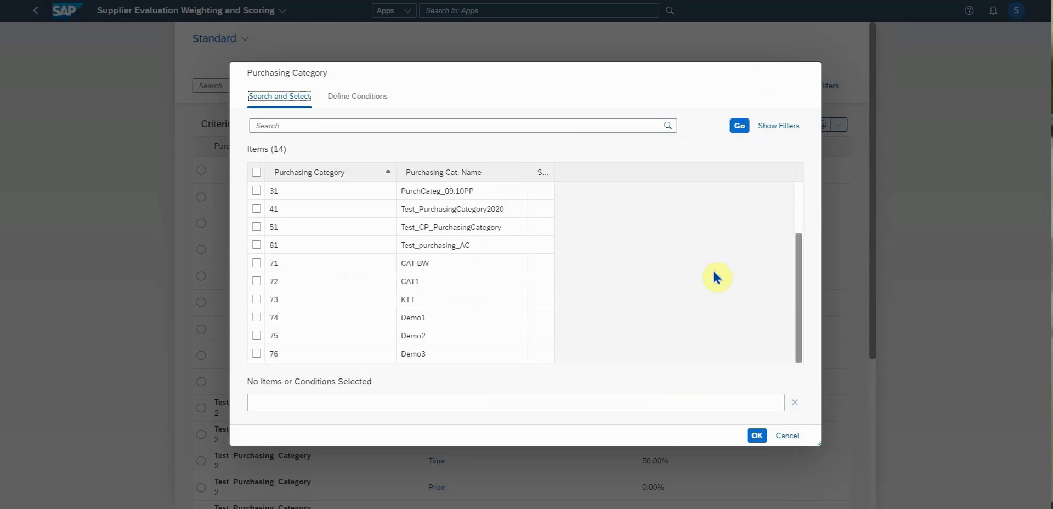
{"action": "left_click", "coordinate": [256, 353]}
{"action": "left_click", "coordinate": [757, 436]}
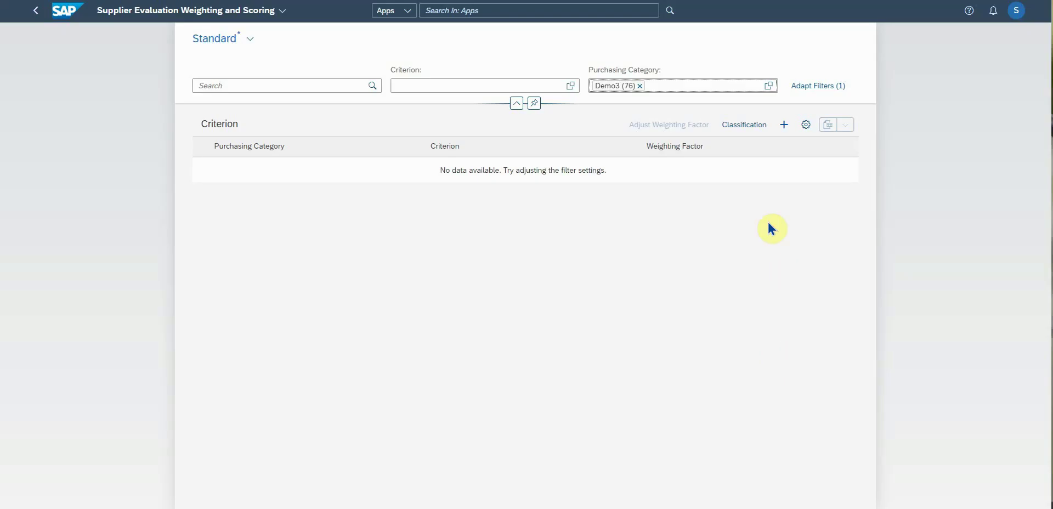
{"action": "left_click", "coordinate": [785, 125]}
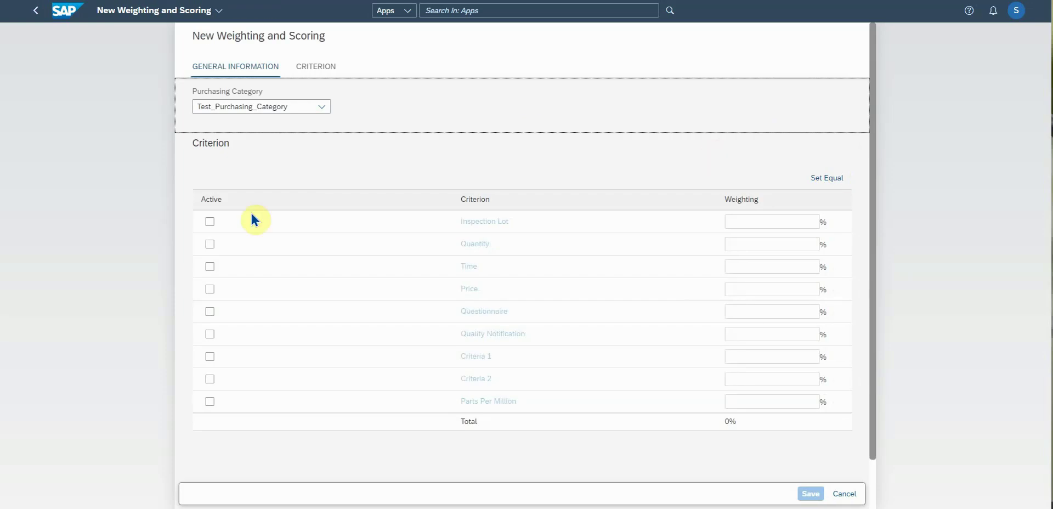
- Choose Demo3 as the category and activate Quantity, Time and Price with equal weighting
{"action": "left_click", "coordinate": [322, 107]}
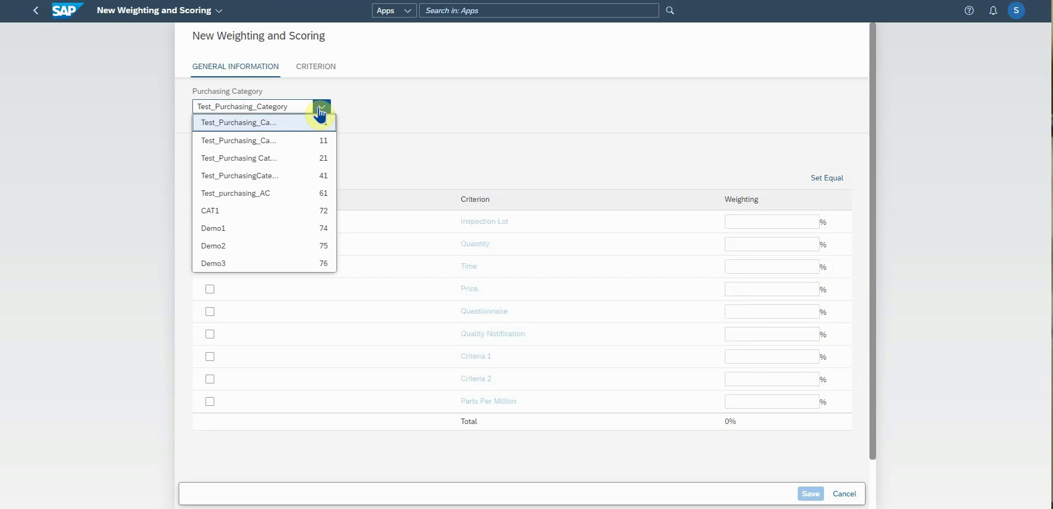
{"action": "left_click", "coordinate": [226, 265]}
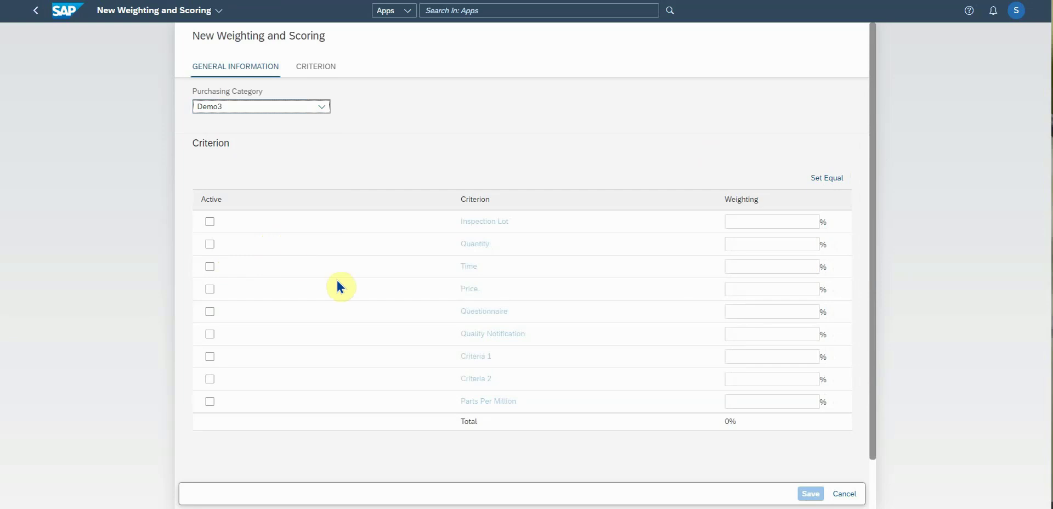
{"action": "left_click", "coordinate": [210, 244]}
{"action": "left_click", "coordinate": [210, 267]}
{"action": "left_click", "coordinate": [209, 289]}
{"action": "left_click", "coordinate": [797, 245]}
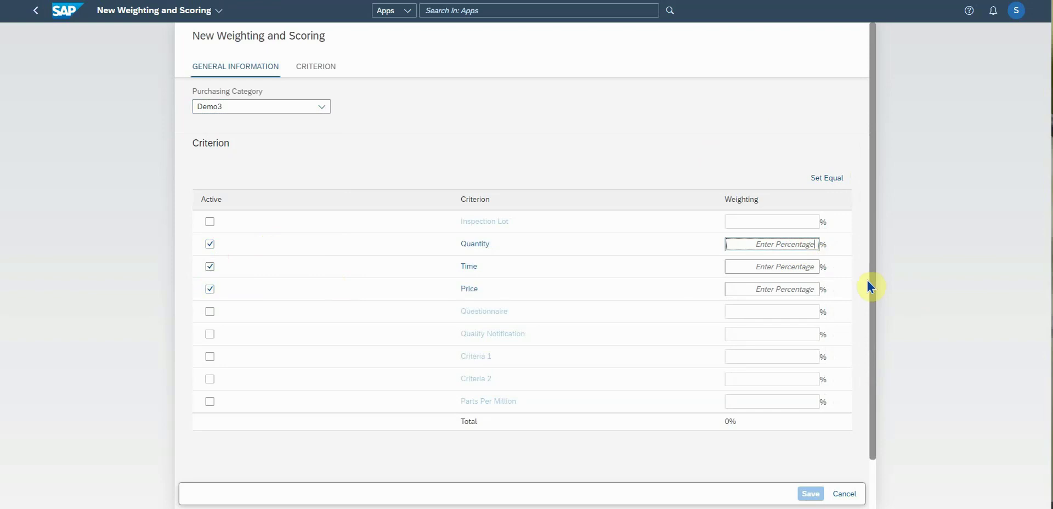
{"action": "left_click", "coordinate": [830, 178]}
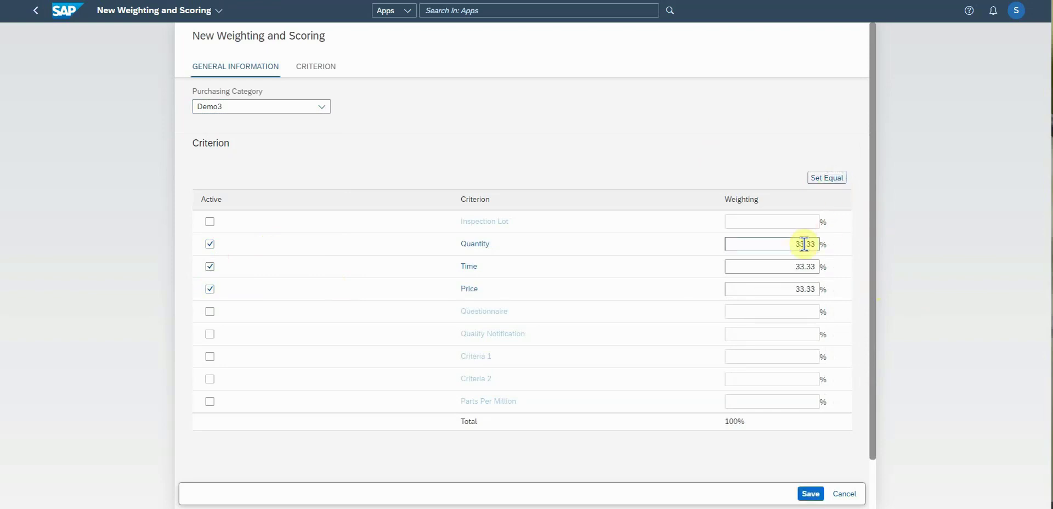
- Enter weightings of 25 for Quantity, 25 for Time and 50 for Price
{"action": "left_click_drag", "start_coordinate": [795, 244], "coordinate": [824, 245]}
{"action": "key", "text": "BackSpace"}
{"action": "type", "text": "25"}
{"action": "left_click", "coordinate": [830, 267]}
{"action": "double_click", "coordinate": [824, 269]}
{"action": "key", "text": "BackSpace"}
{"action": "type", "text": "25"}
{"action": "left_click", "coordinate": [860, 280]}
{"action": "double_click", "coordinate": [802, 287]}
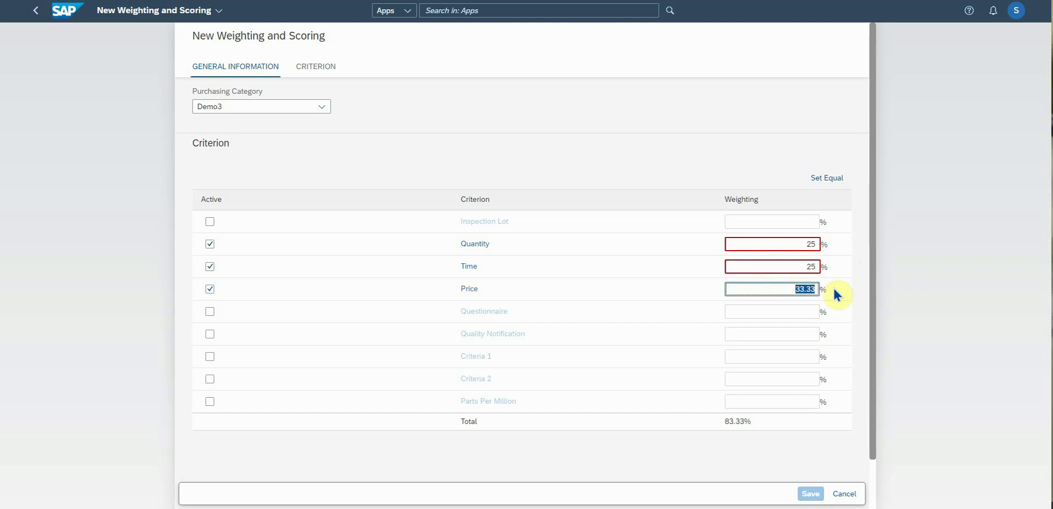
{"action": "type", "text": "5"}
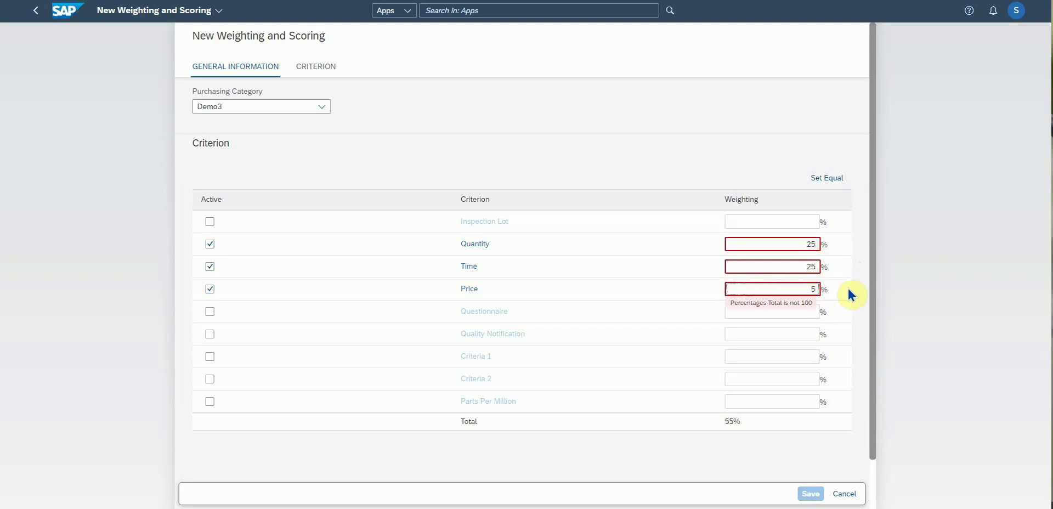
{"action": "type", "text": "0"}
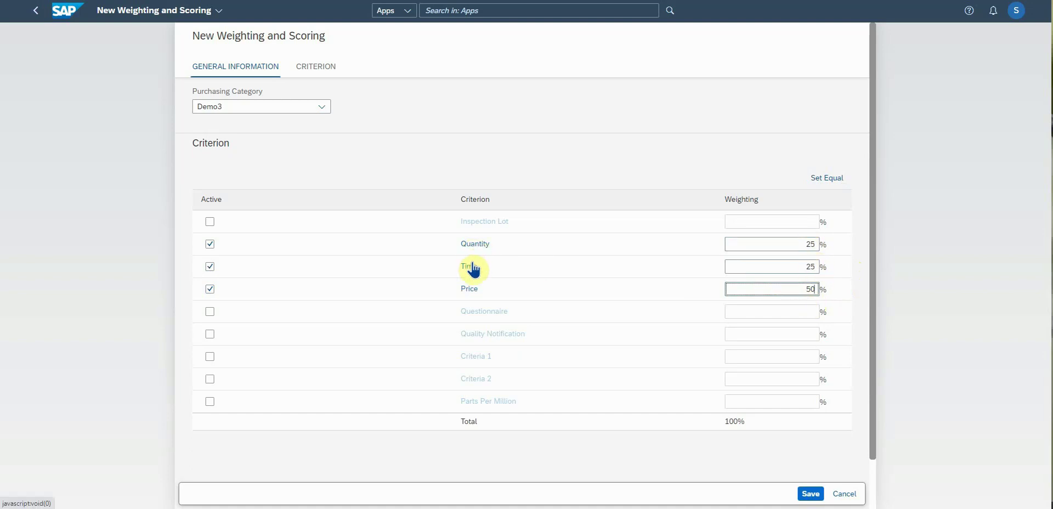
- Review the Quantity scoring table, where 0% variance scores 100, and apply it
{"action": "left_click", "coordinate": [475, 244]}
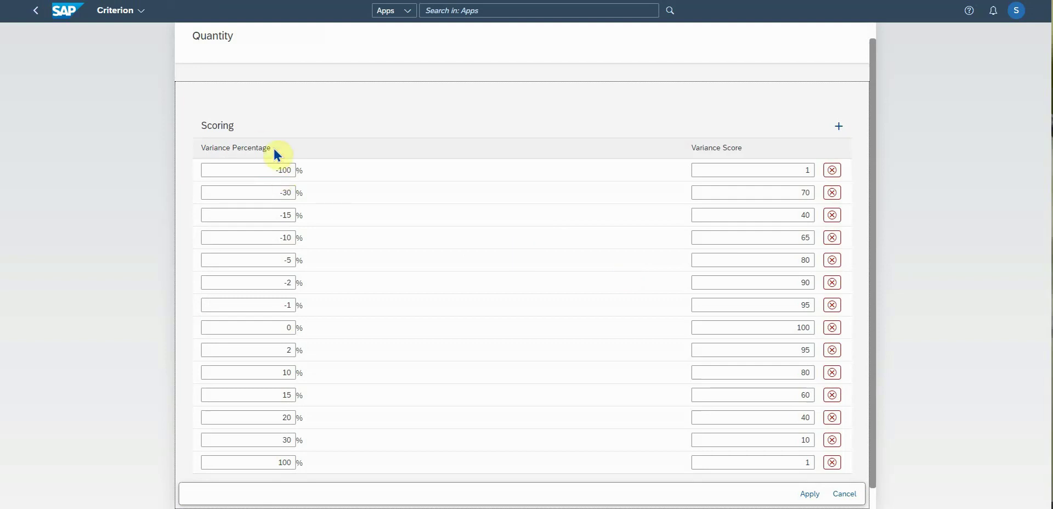
{"action": "left_click_drag", "start_coordinate": [278, 146], "coordinate": [238, 37]}
{"action": "left_click", "coordinate": [235, 68]}
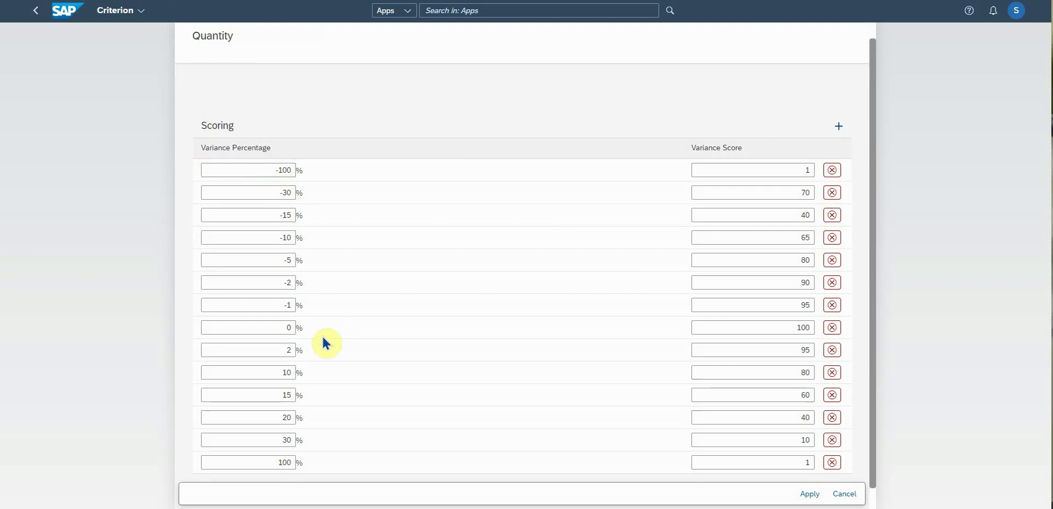
{"action": "double_click", "coordinate": [286, 330]}
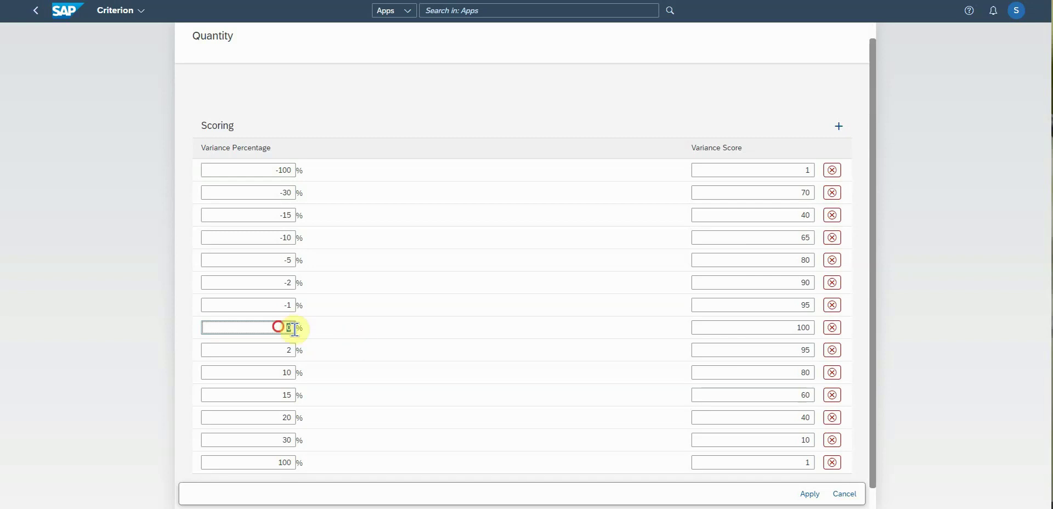
{"action": "left_click", "coordinate": [284, 327]}
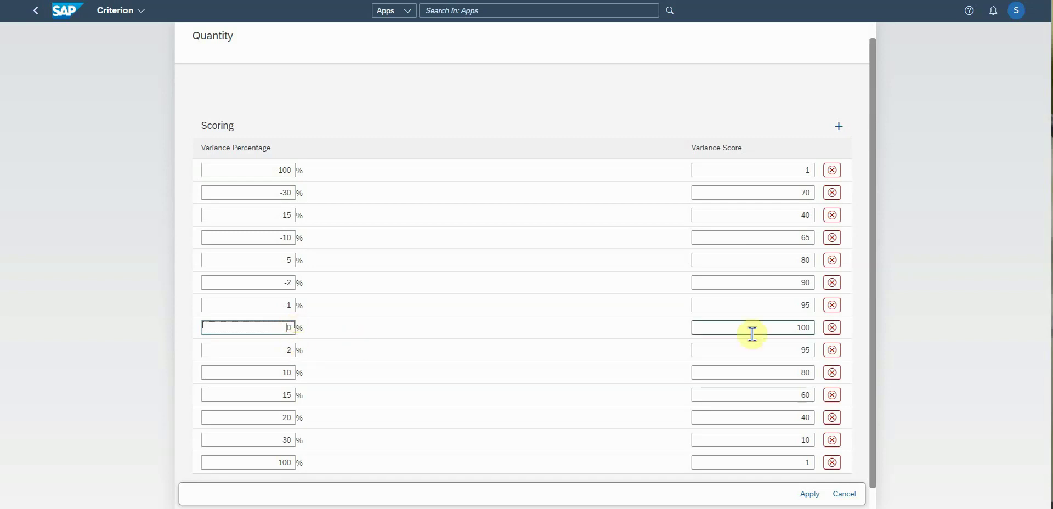
{"action": "double_click", "coordinate": [812, 329]}
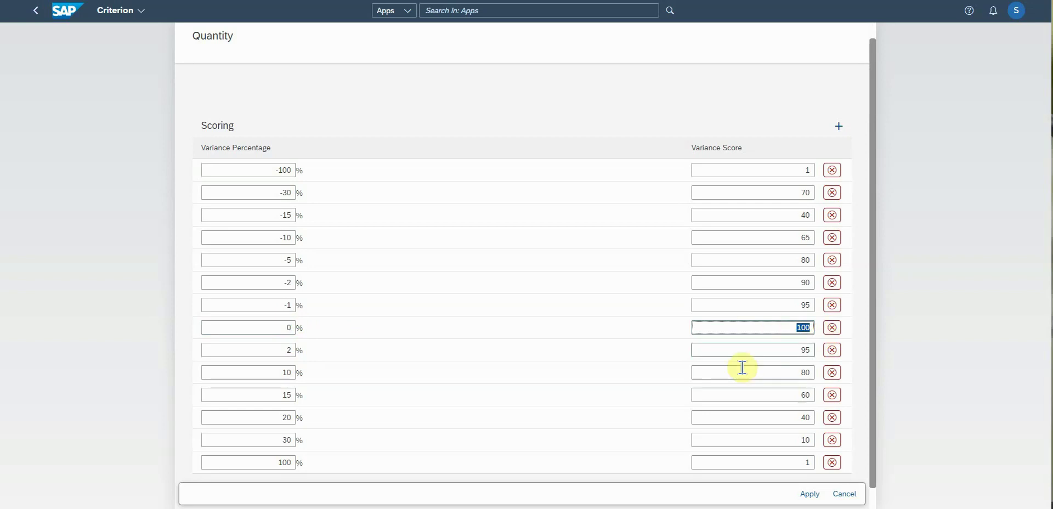
{"action": "left_click", "coordinate": [794, 328]}
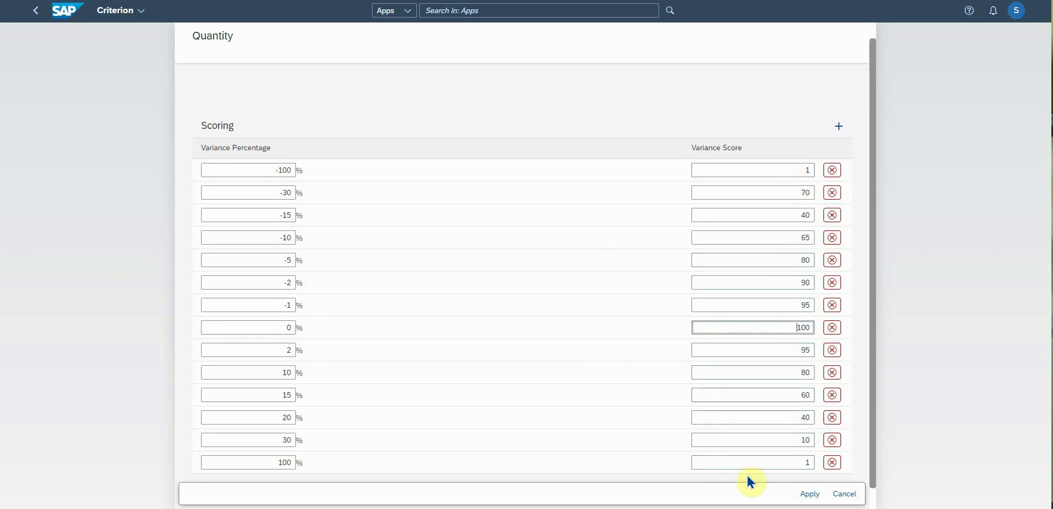
{"action": "left_click", "coordinate": [810, 494]}
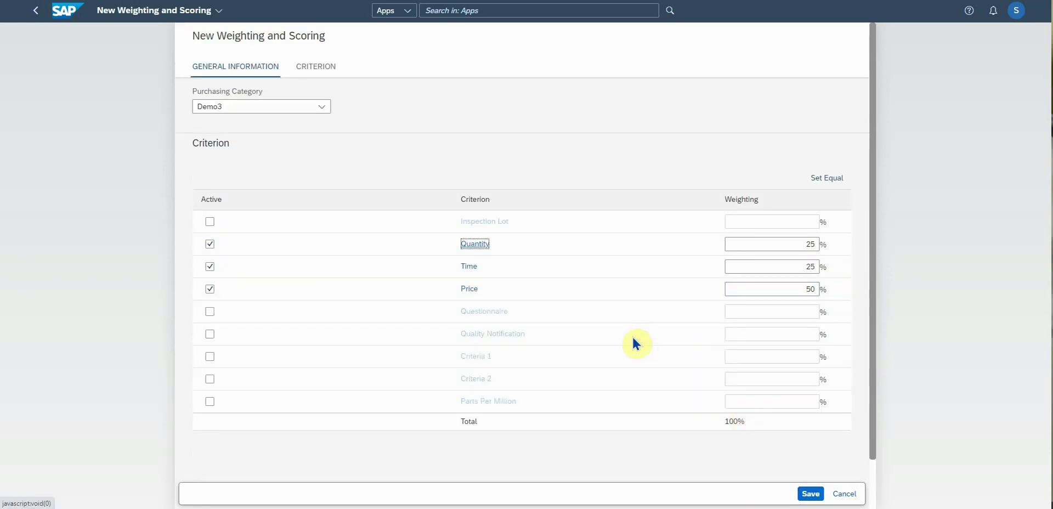
- Review and apply the Time scoring (100 at 0 days, 60 at 20 days), then apply Price scoring
{"action": "left_click", "coordinate": [468, 267]}
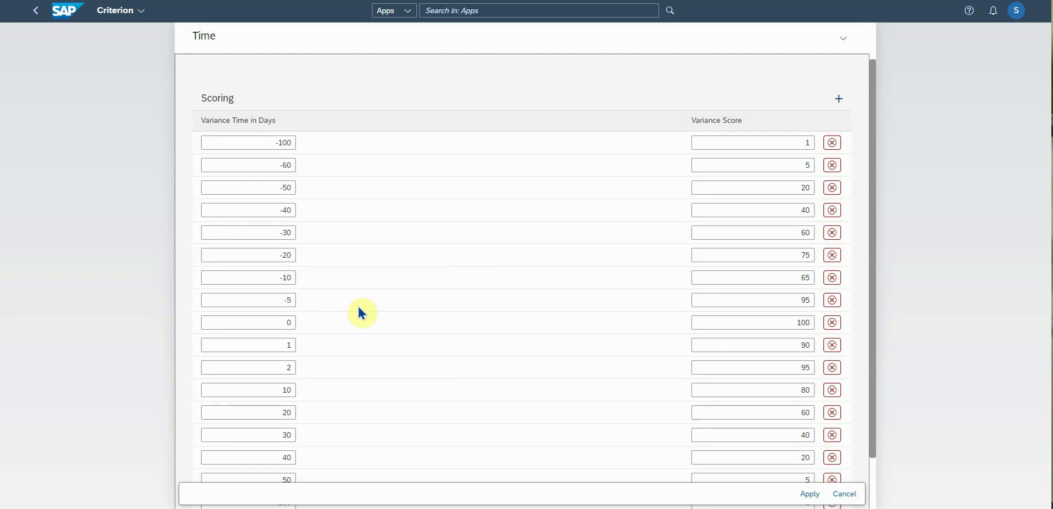
{"action": "double_click", "coordinate": [289, 323]}
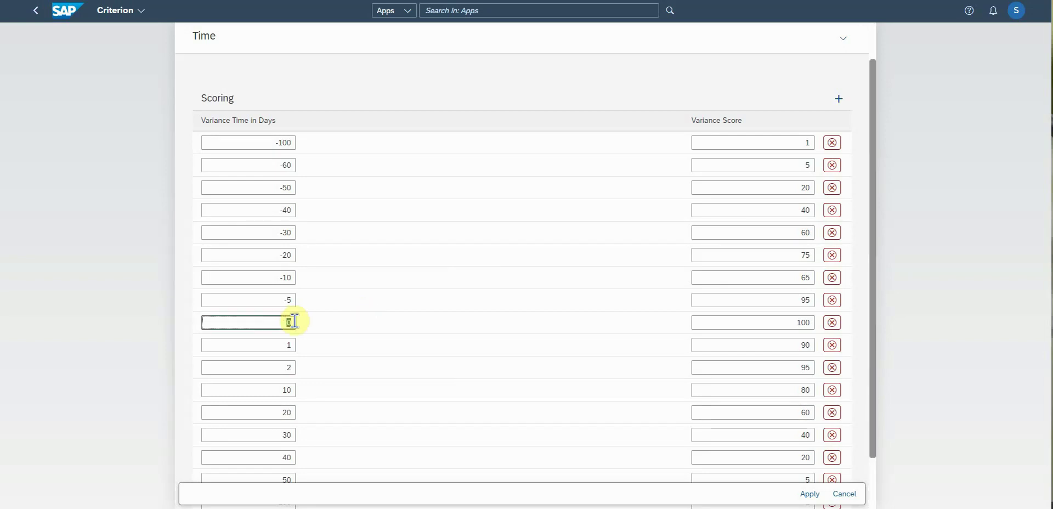
{"action": "double_click", "coordinate": [804, 323]}
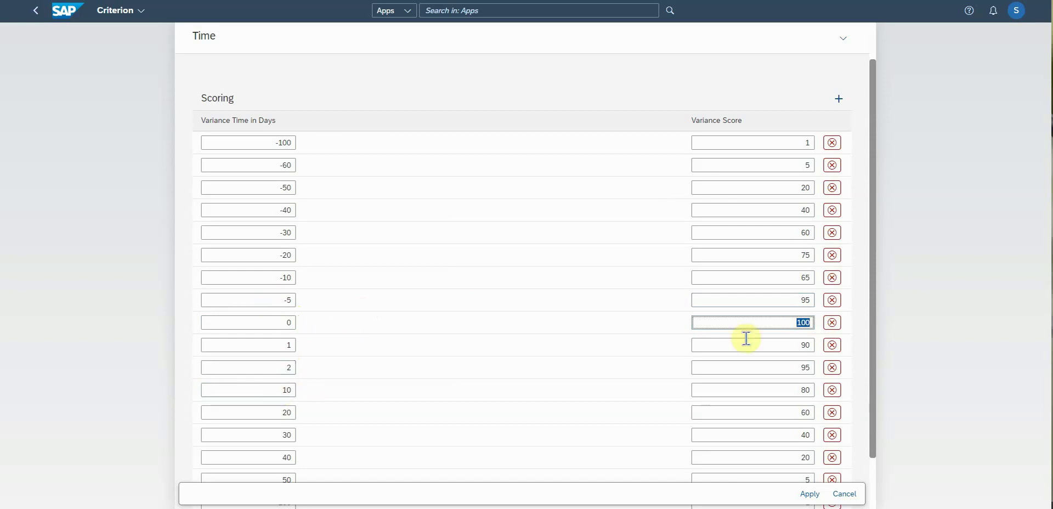
{"action": "double_click", "coordinate": [805, 413]}
{"action": "double_click", "coordinate": [776, 277]}
{"action": "left_click", "coordinate": [780, 299]}
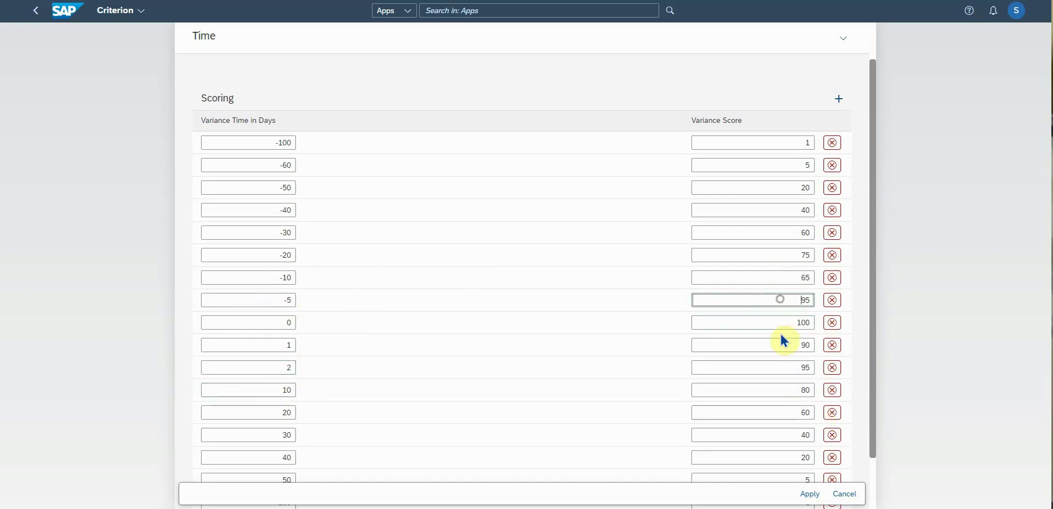
{"action": "left_click", "coordinate": [810, 494]}
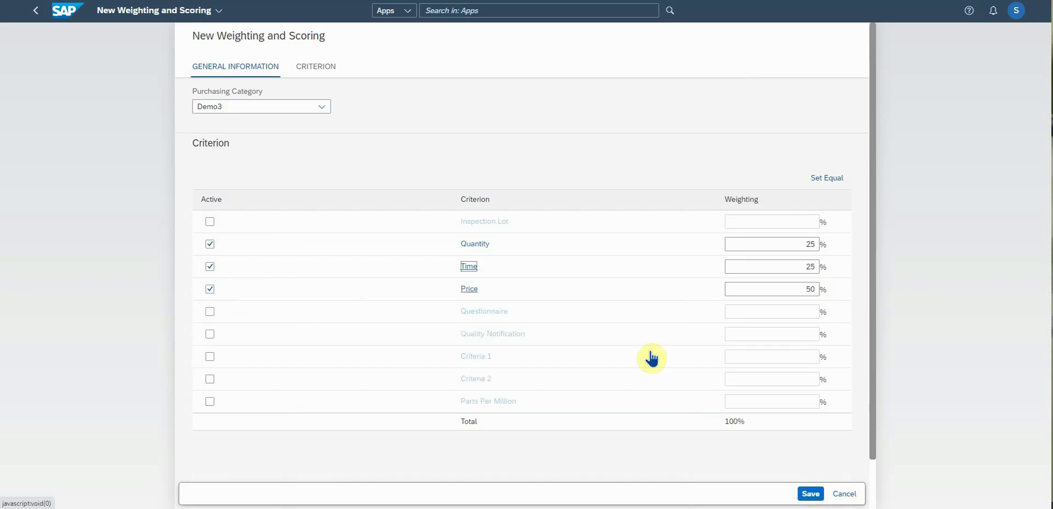
{"action": "left_click", "coordinate": [470, 289]}
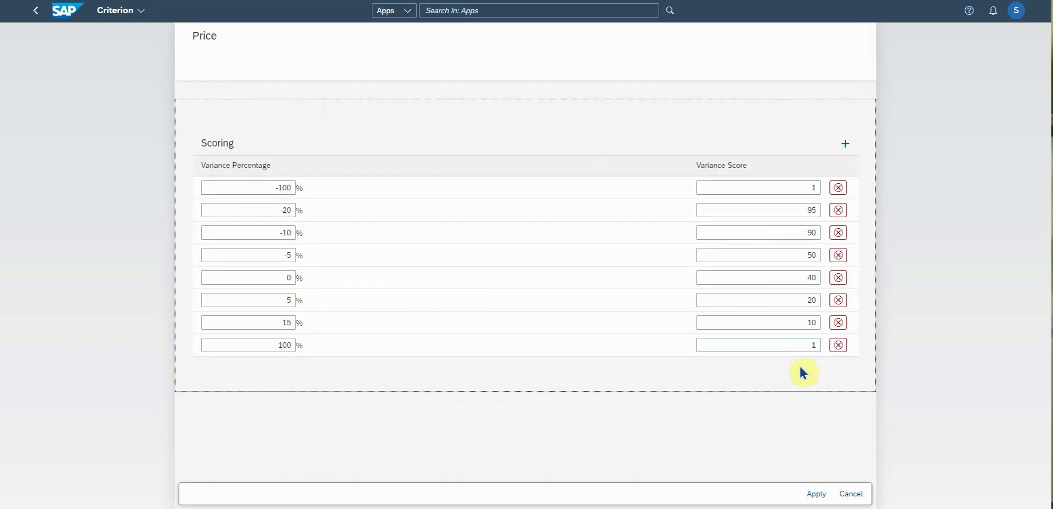
{"action": "left_click", "coordinate": [820, 495]}
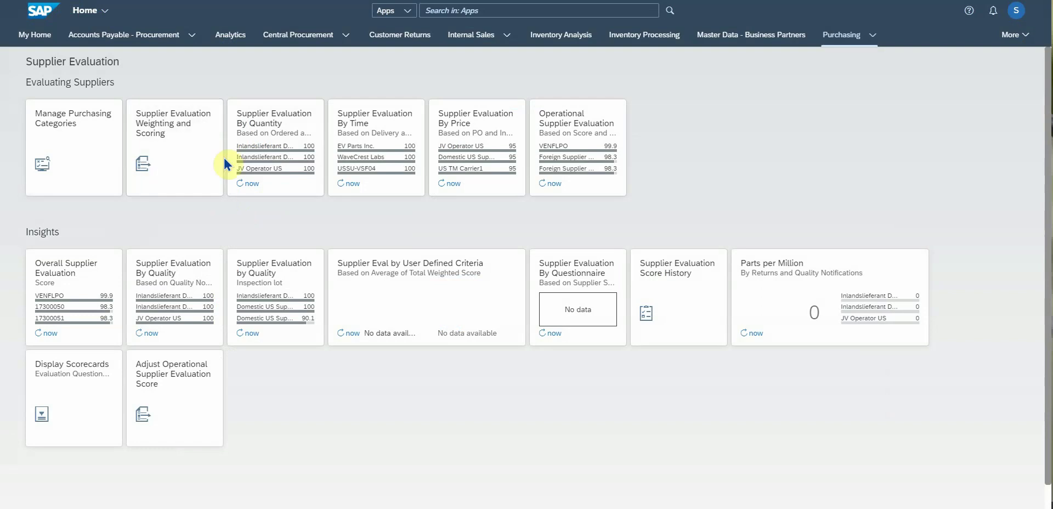
- Open Supplier Evaluation By Quantity and chart the scores by purchasing category
{"action": "left_click", "coordinate": [251, 134]}
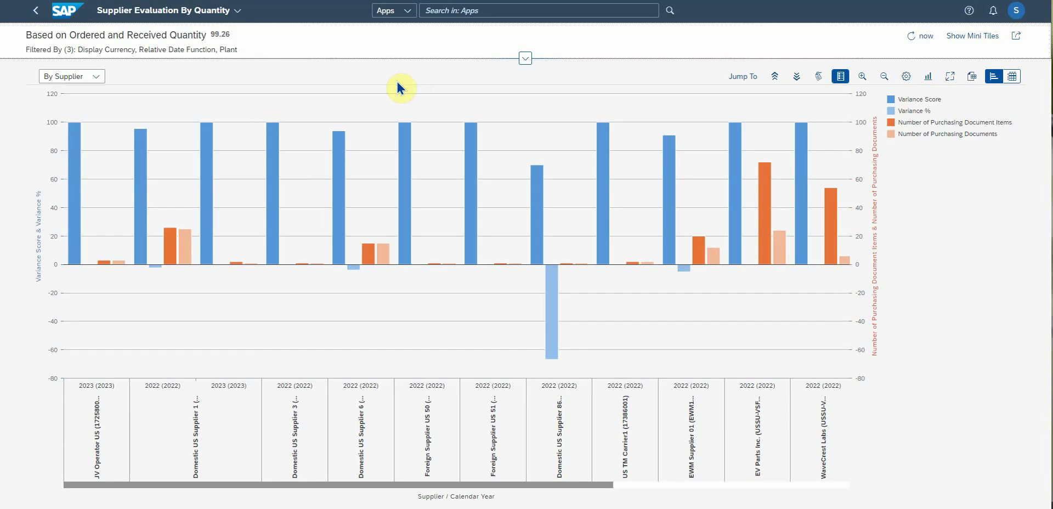
{"action": "left_click", "coordinate": [98, 77]}
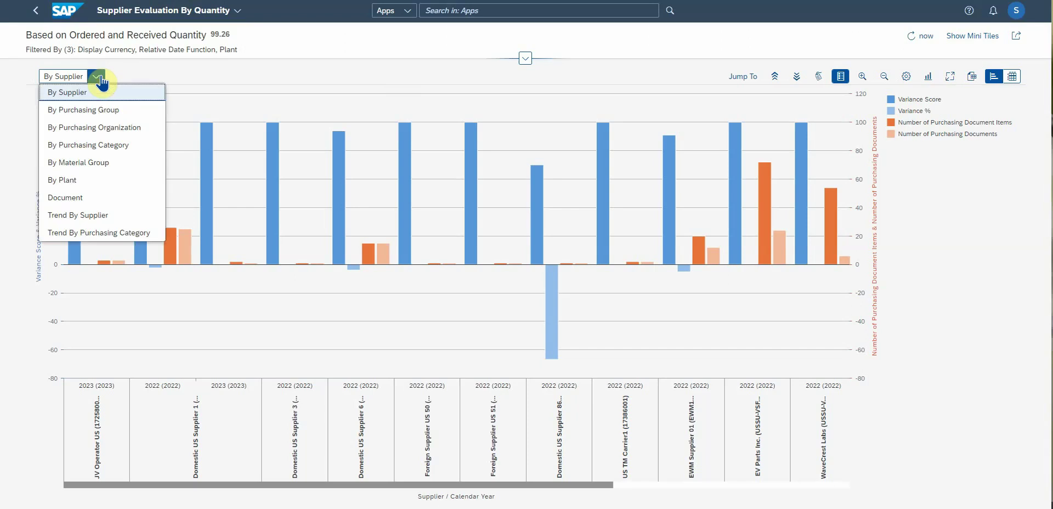
{"action": "left_click", "coordinate": [96, 147]}
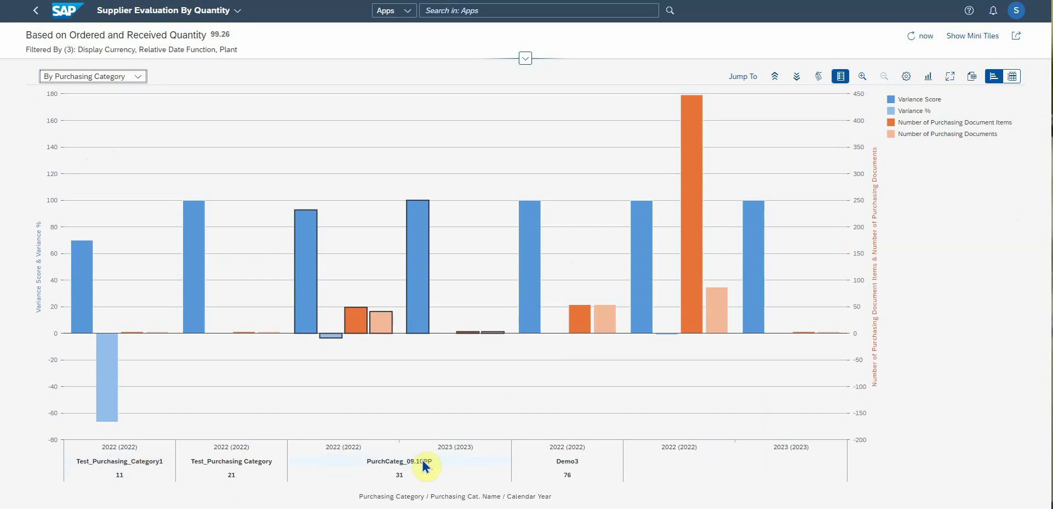
- Select the Demo3 bars and highlight each legend measure in turn, then clear highlighting
{"action": "left_click", "coordinate": [577, 468]}
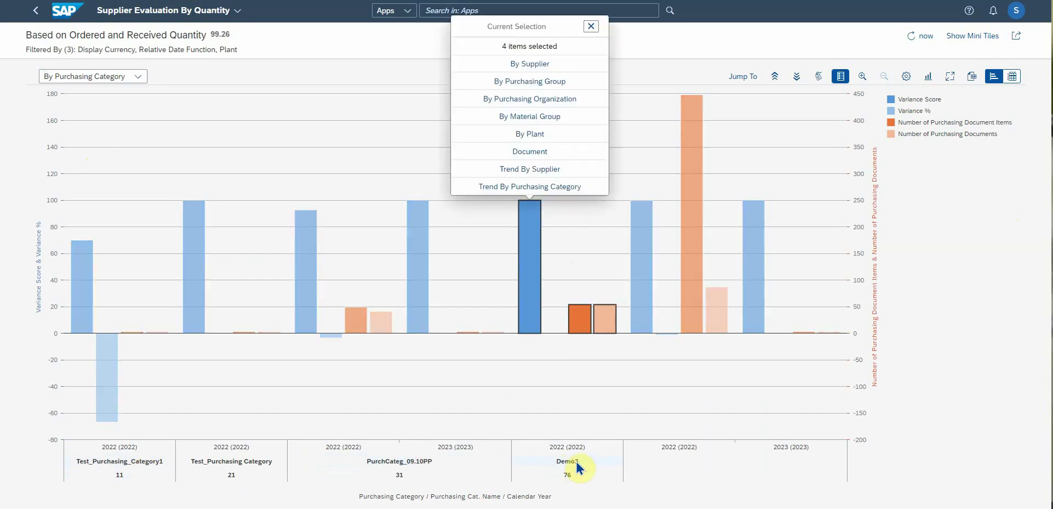
{"action": "left_click", "coordinate": [591, 27]}
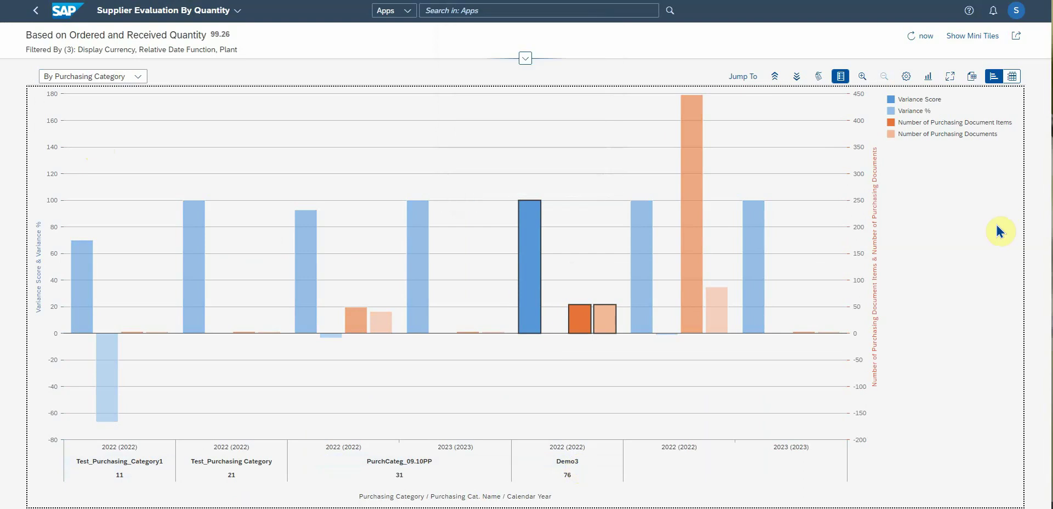
{"action": "left_click", "coordinate": [923, 122]}
{"action": "left_click", "coordinate": [920, 99]}
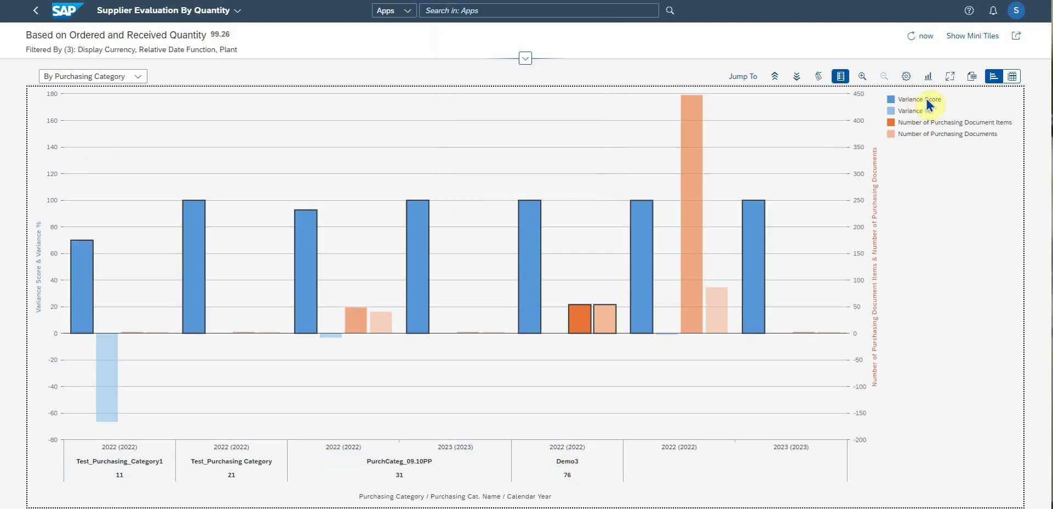
{"action": "left_click", "coordinate": [927, 111]}
{"action": "left_click", "coordinate": [926, 128]}
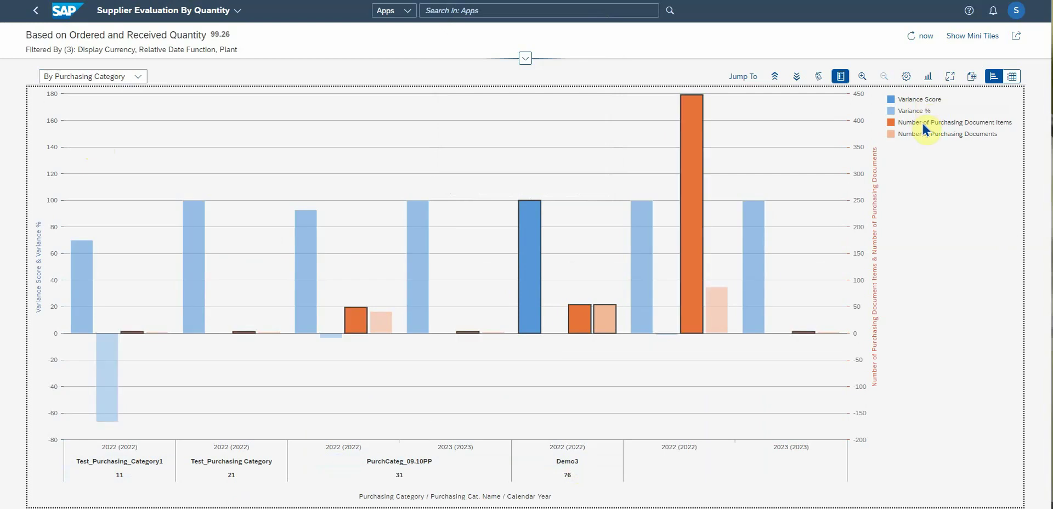
{"action": "left_click", "coordinate": [951, 208]}
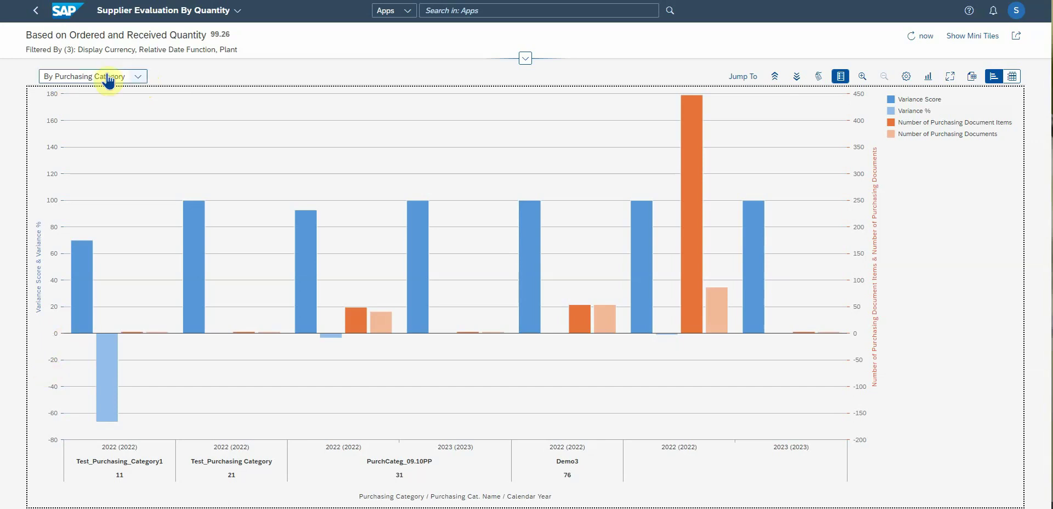
{"action": "left_click", "coordinate": [140, 76]}
- Chart scores by supplier, inspect Domestic US Supplier 1 and 86 bars, then show as a table with filters
{"action": "left_click", "coordinate": [84, 92]}
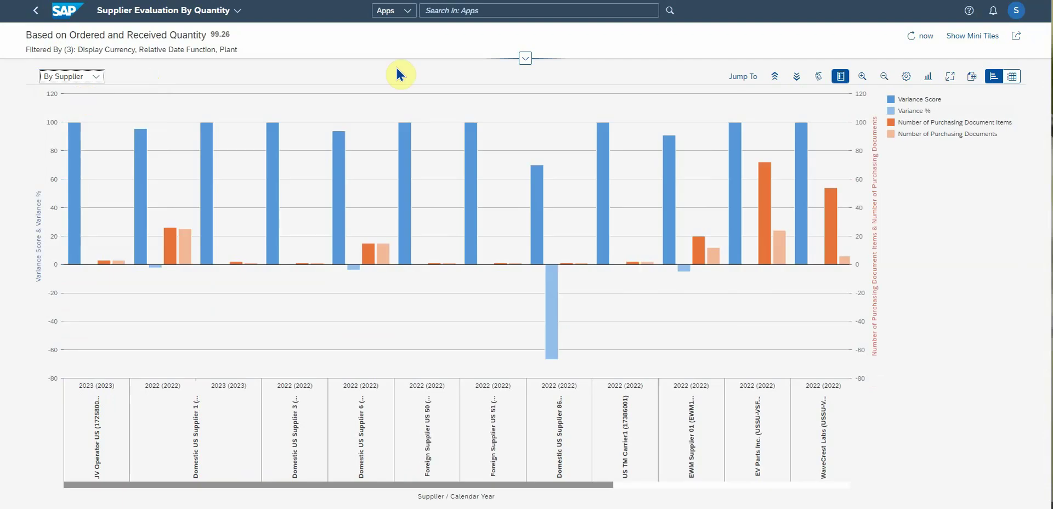
{"action": "left_click", "coordinate": [146, 402]}
{"action": "left_click", "coordinate": [221, 423]}
{"action": "left_click", "coordinate": [578, 427]}
{"action": "left_click", "coordinate": [866, 428]}
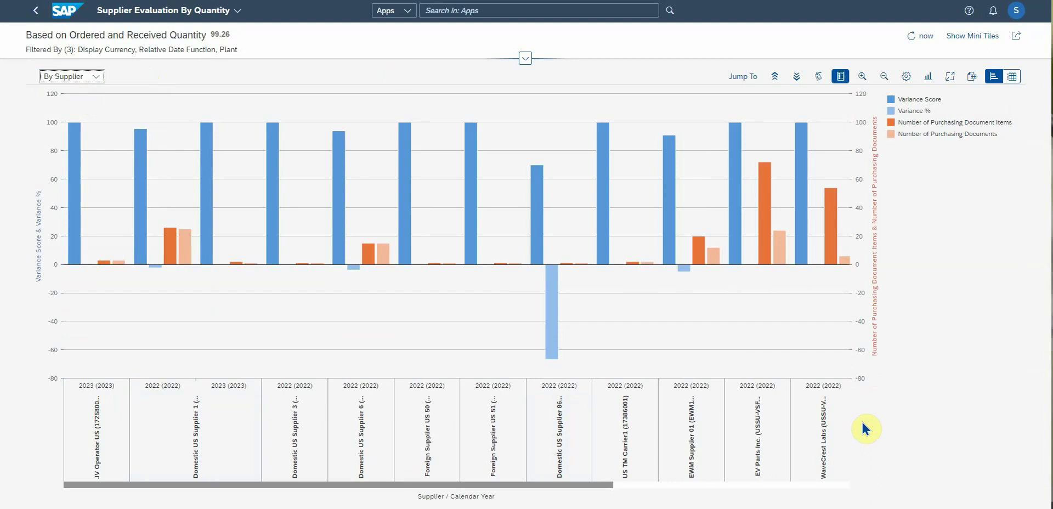
{"action": "left_click", "coordinate": [1013, 79]}
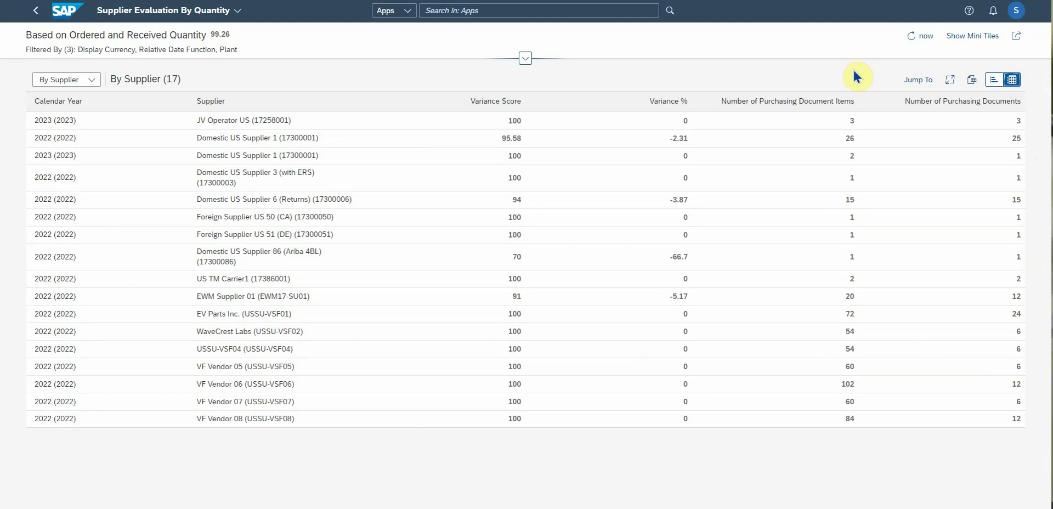
{"action": "left_click", "coordinate": [525, 58]}
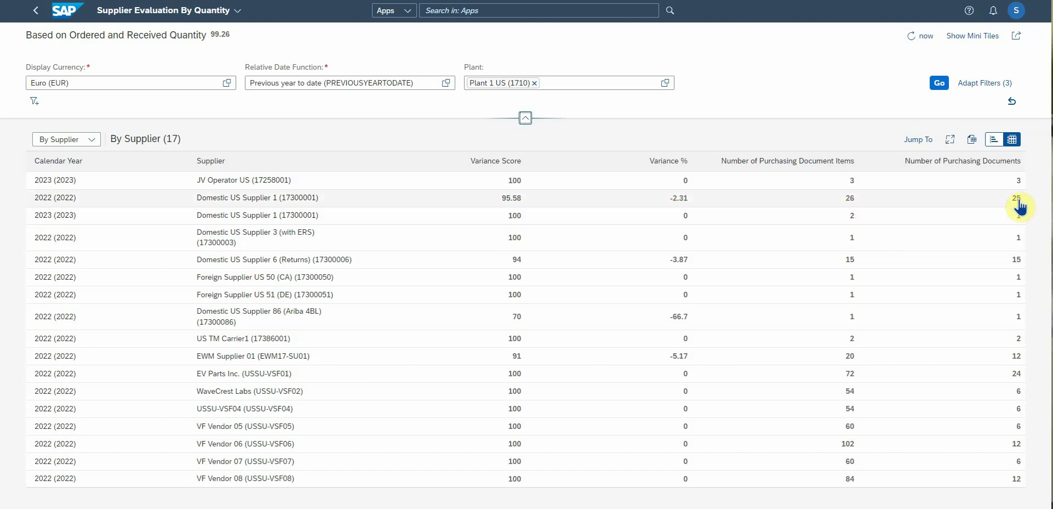
- Drill into Domestic US Supplier 1's 2022 purchasing documents, browse them, and return to the supplier summary
{"action": "left_click", "coordinate": [545, 204]}
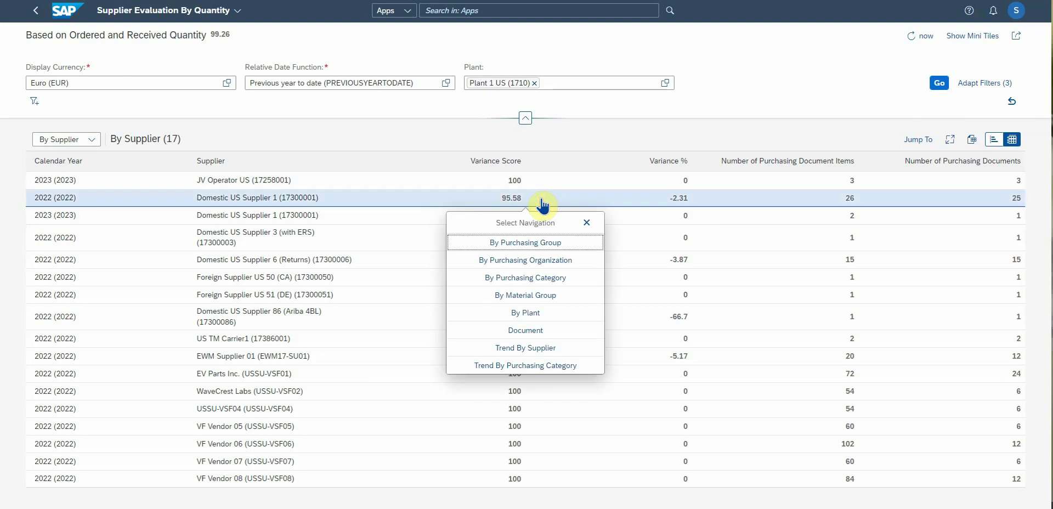
{"action": "left_click", "coordinate": [523, 332]}
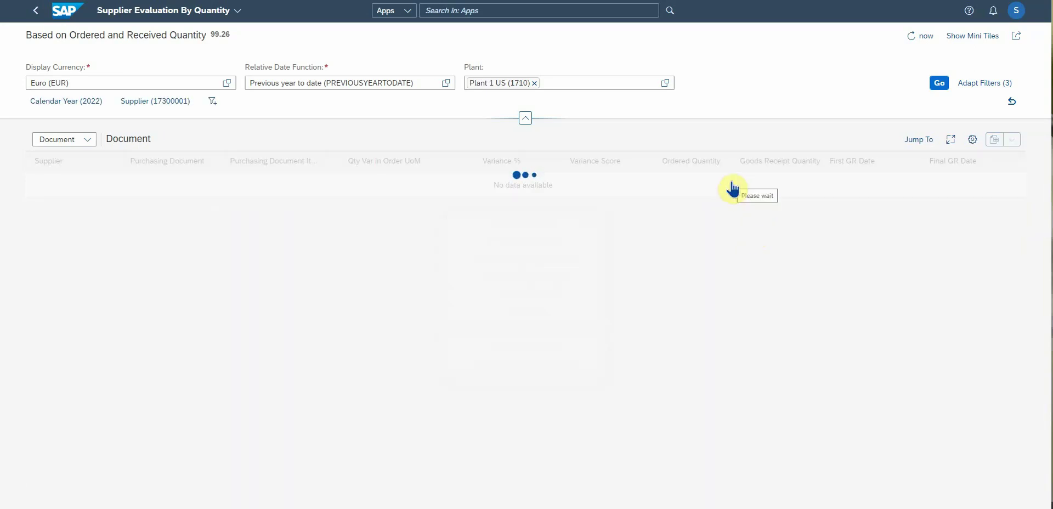
{"action": "left_click", "coordinate": [522, 118]}
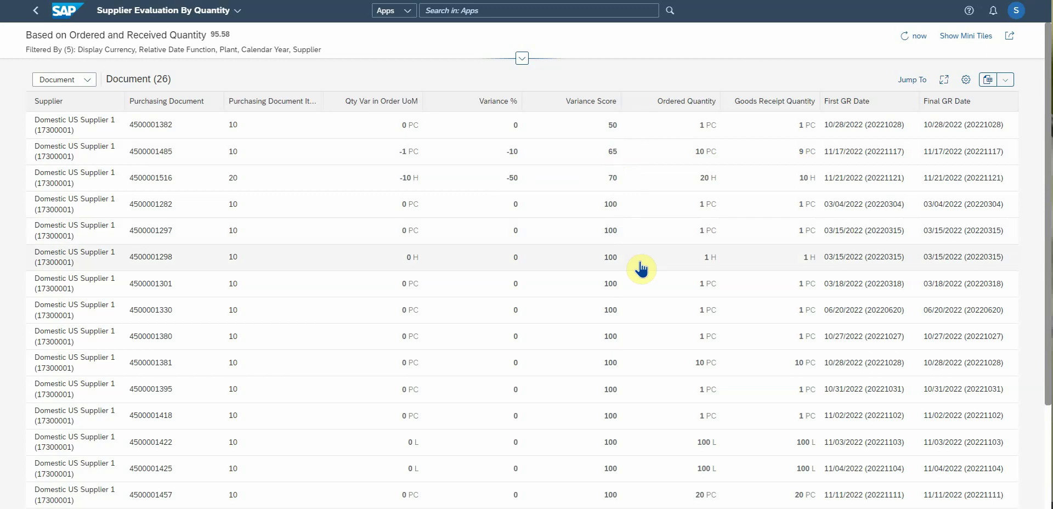
{"action": "scroll", "coordinate": [617, 267], "scroll_direction": "down", "scroll_amount": 3}
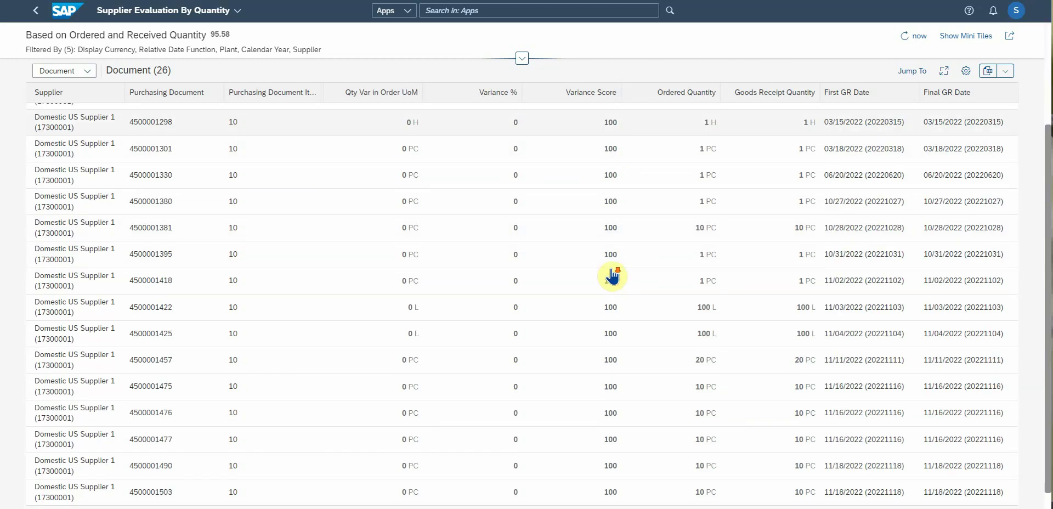
{"action": "scroll", "coordinate": [613, 276], "scroll_direction": "down", "scroll_amount": 1}
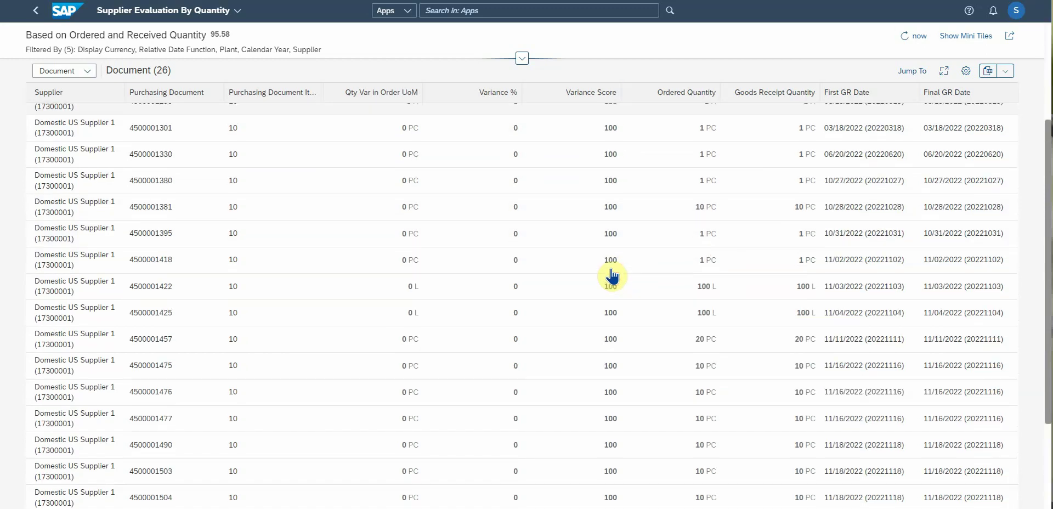
{"action": "scroll", "coordinate": [612, 276], "scroll_direction": "up", "scroll_amount": 4}
{"action": "left_click", "coordinate": [37, 11]}
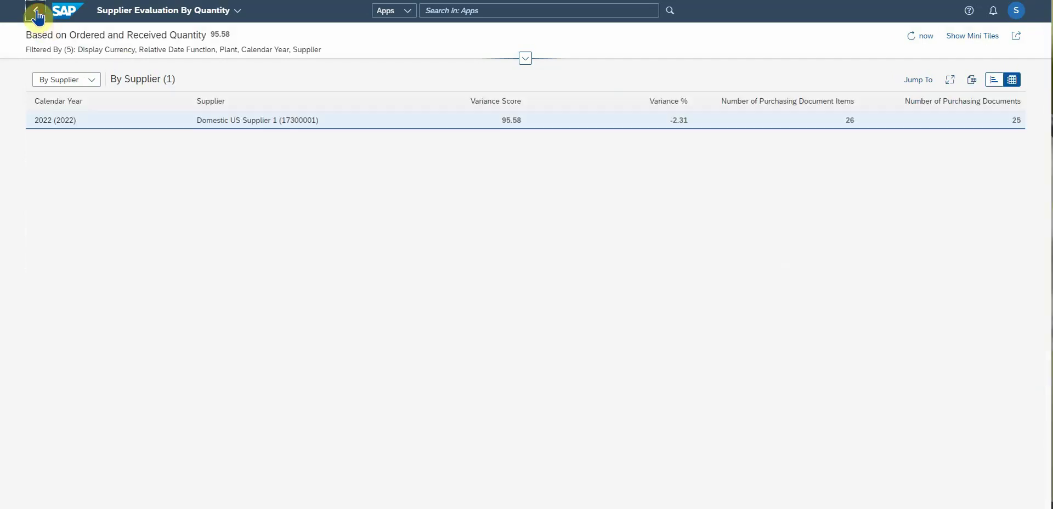
- From the full supplier list, drill into Domestic US Supplier 86's documents, then back out
{"action": "left_click", "coordinate": [37, 11]}
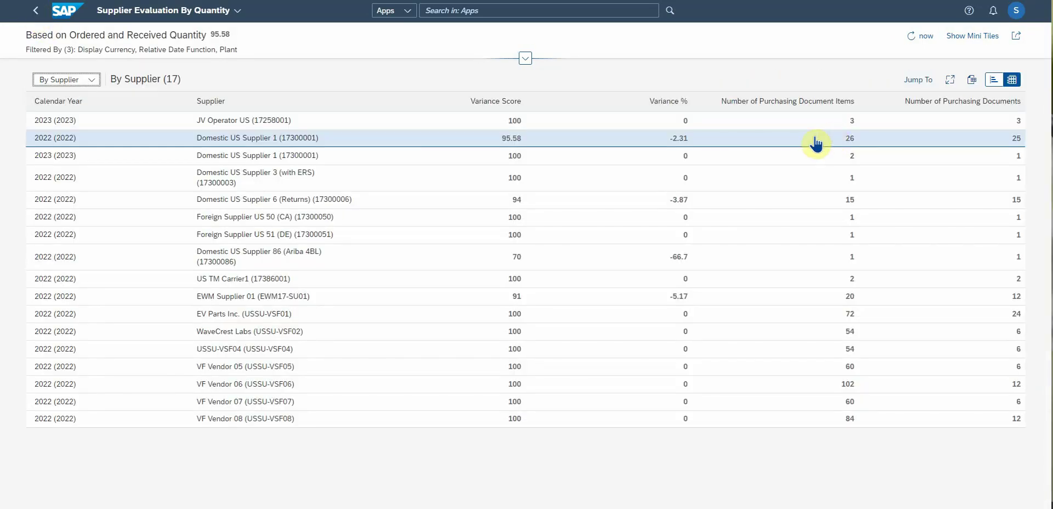
{"action": "left_click", "coordinate": [314, 263]}
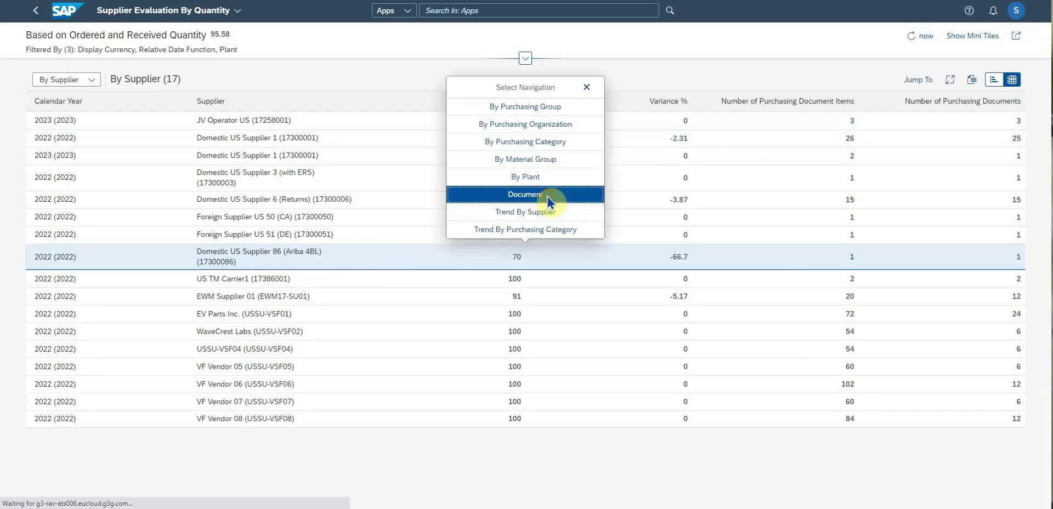
{"action": "left_click", "coordinate": [526, 194]}
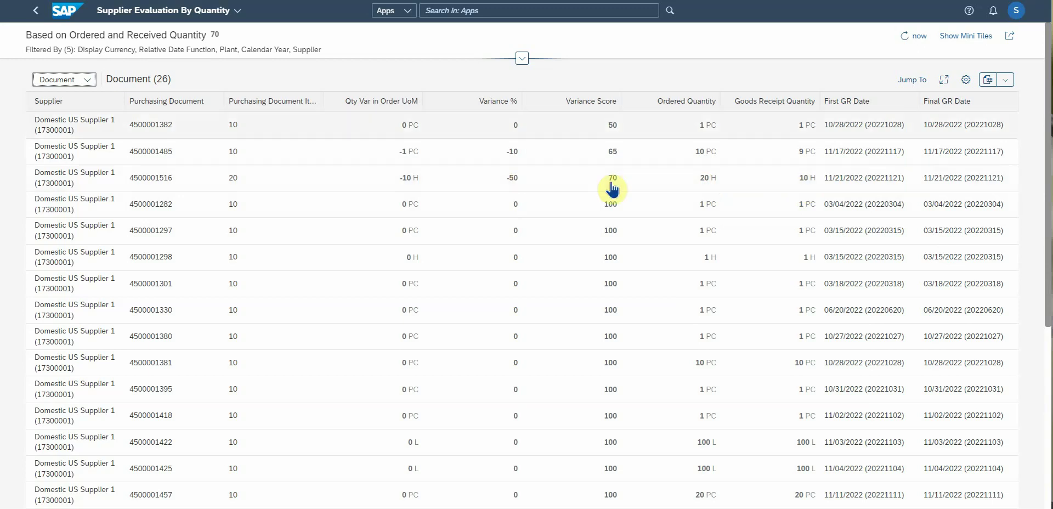
{"action": "left_click", "coordinate": [36, 12]}
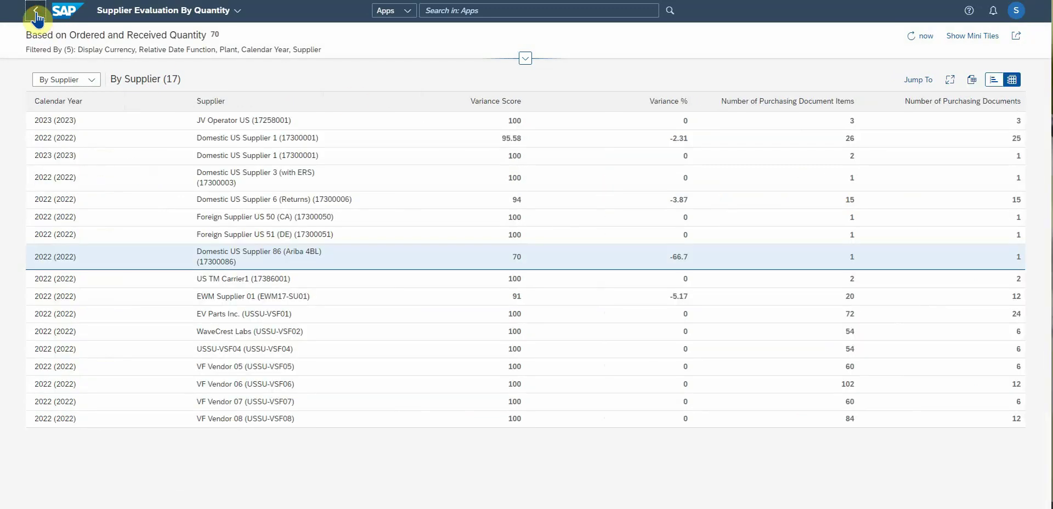
{"action": "left_click", "coordinate": [36, 16]}
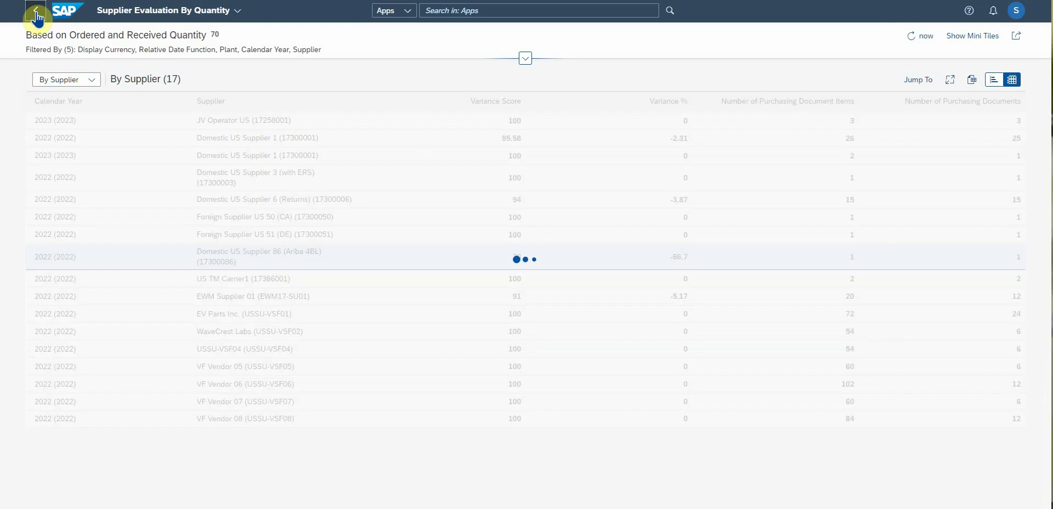
- Open Supplier Evaluation By Time and show its By Supplier time scores as a table
{"action": "left_click", "coordinate": [37, 17]}
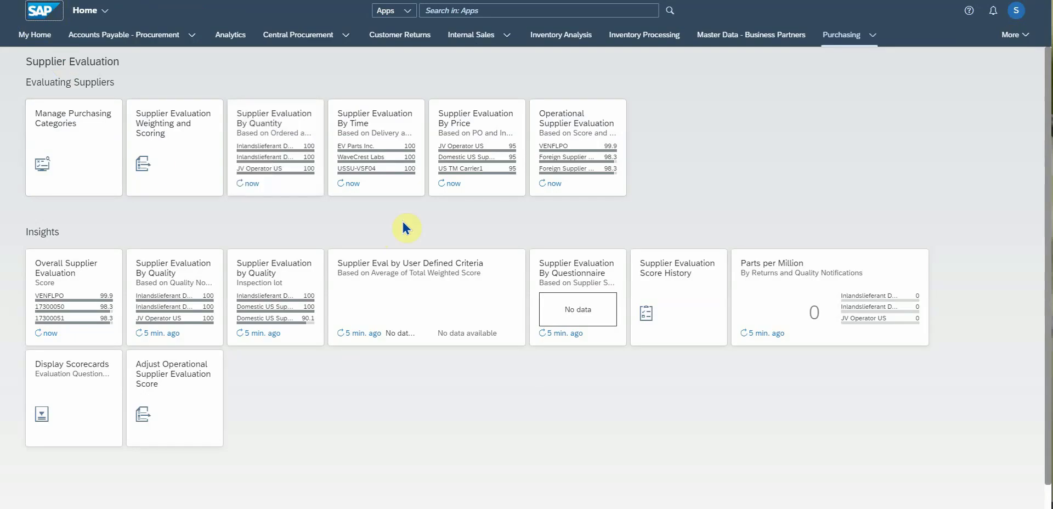
{"action": "left_click", "coordinate": [388, 118]}
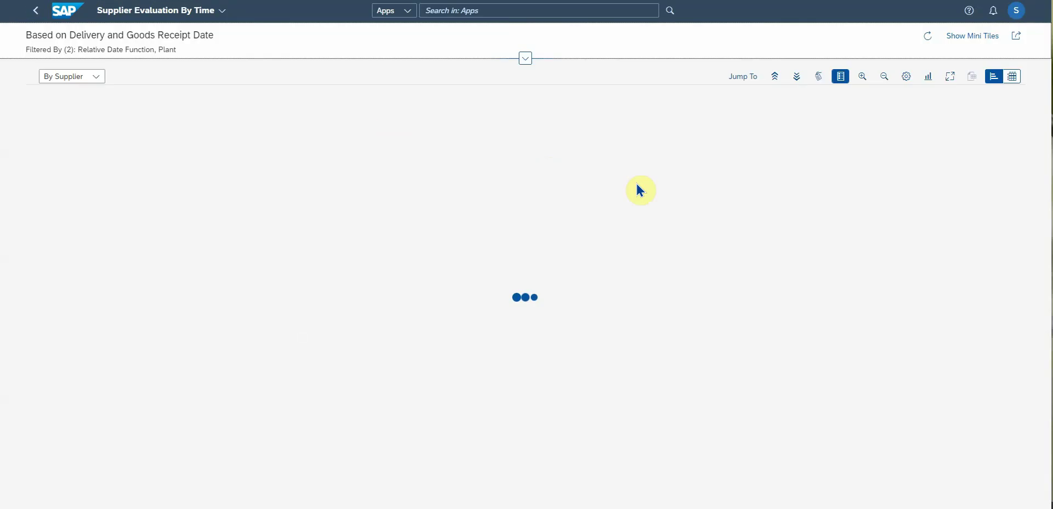
{"action": "left_click", "coordinate": [100, 76]}
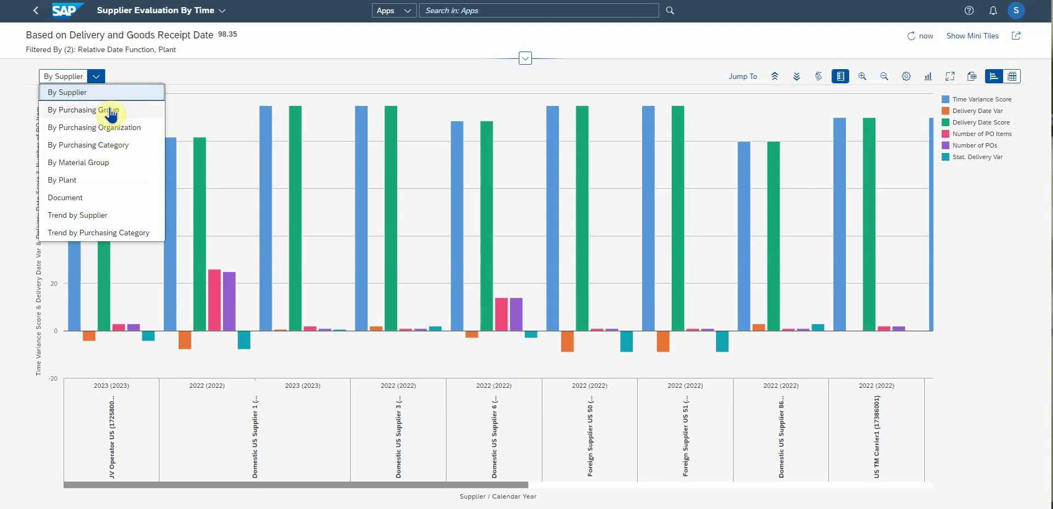
{"action": "left_click", "coordinate": [155, 71]}
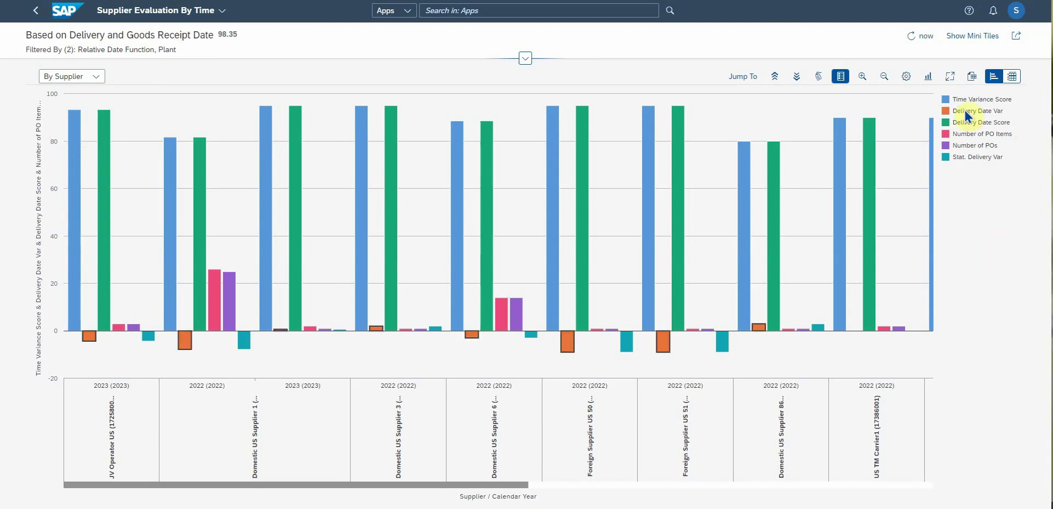
{"action": "left_click", "coordinate": [1013, 77]}
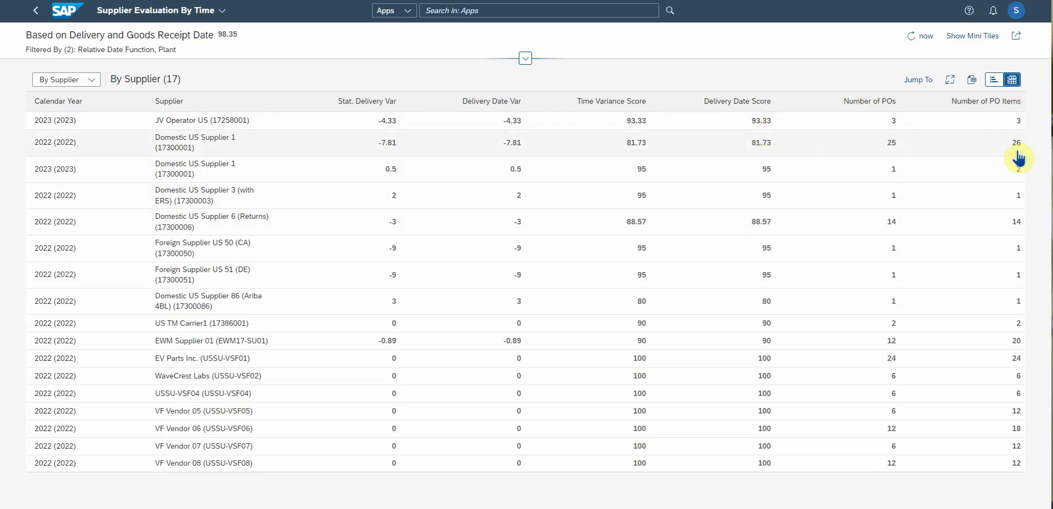
- Check Domestic US Supplier 1's navigation options, then return to the Supplier Evaluation home page
{"action": "left_click", "coordinate": [531, 147]}
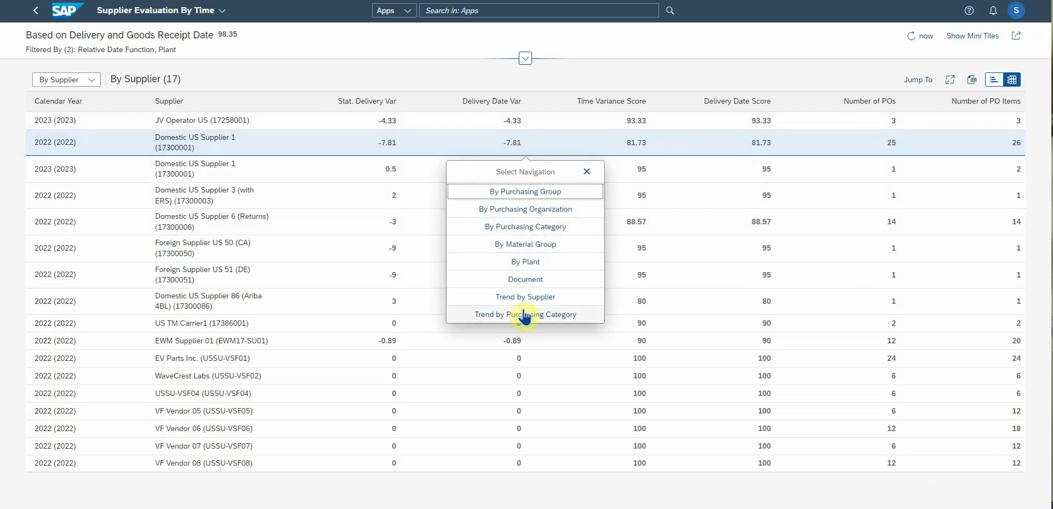
{"action": "left_click", "coordinate": [587, 171]}
{"action": "left_click", "coordinate": [34, 13]}
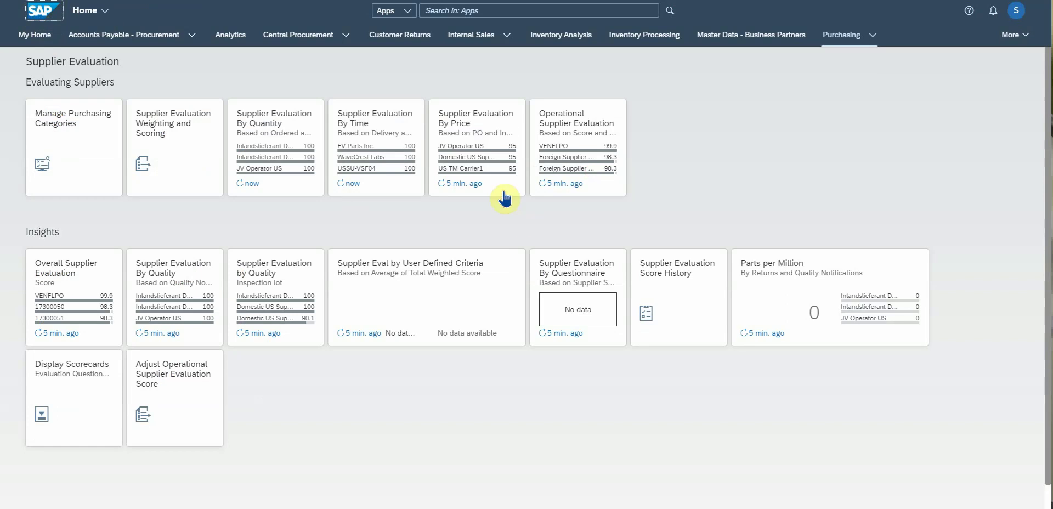
- Refresh and open Supplier Evaluation By Price, view its scores as a table, then return home
{"action": "left_click", "coordinate": [462, 188]}
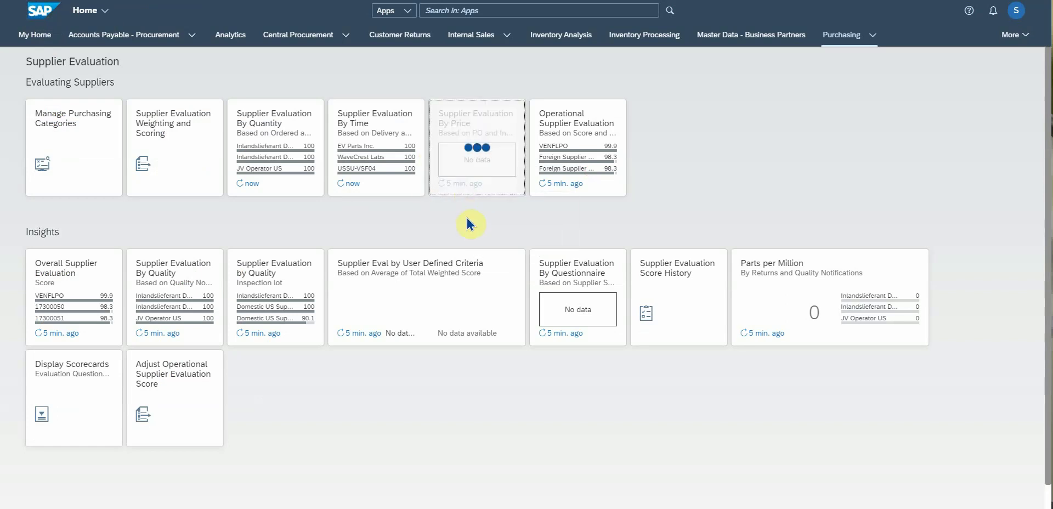
{"action": "left_click", "coordinate": [460, 181]}
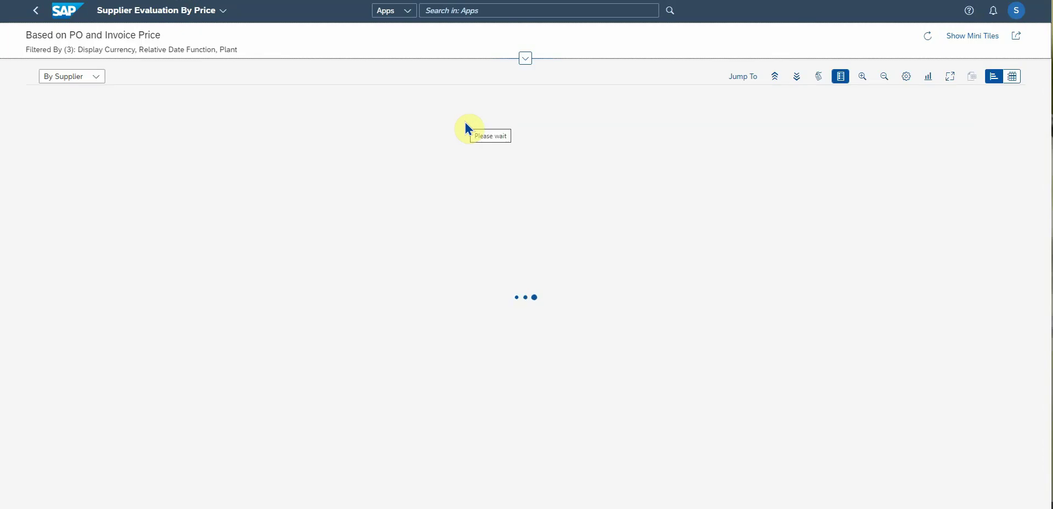
{"action": "left_click", "coordinate": [1014, 77]}
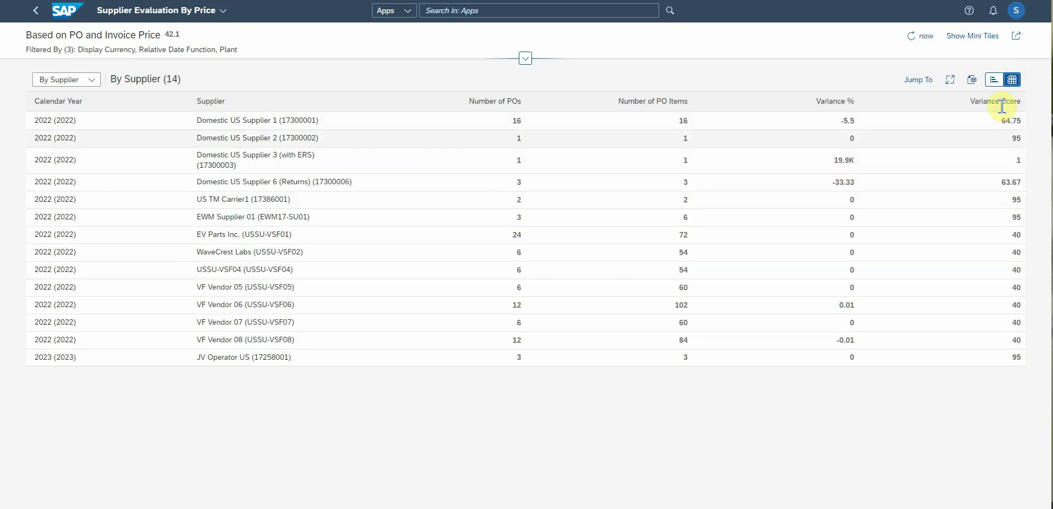
{"action": "left_click", "coordinate": [850, 119]}
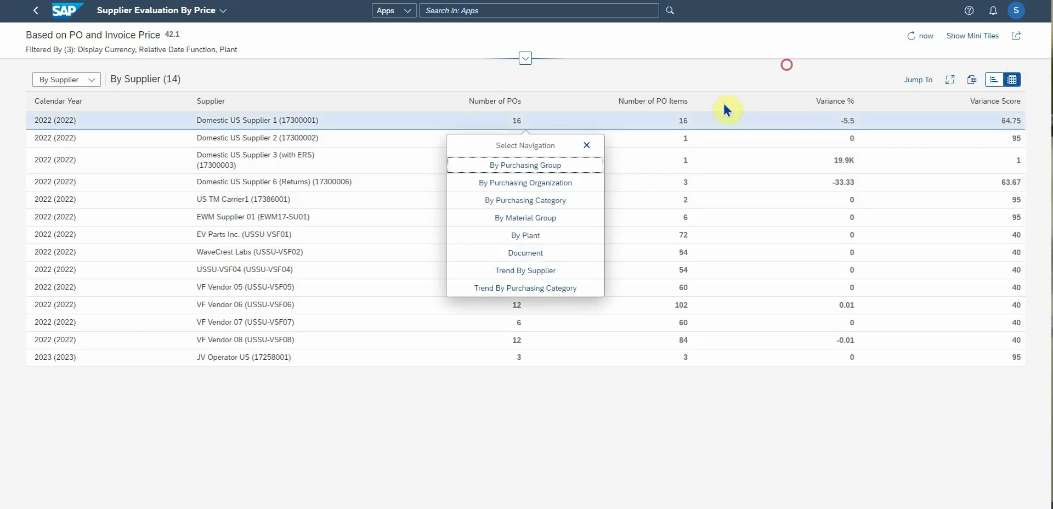
{"action": "left_click", "coordinate": [494, 44]}
{"action": "left_click", "coordinate": [33, 10]}
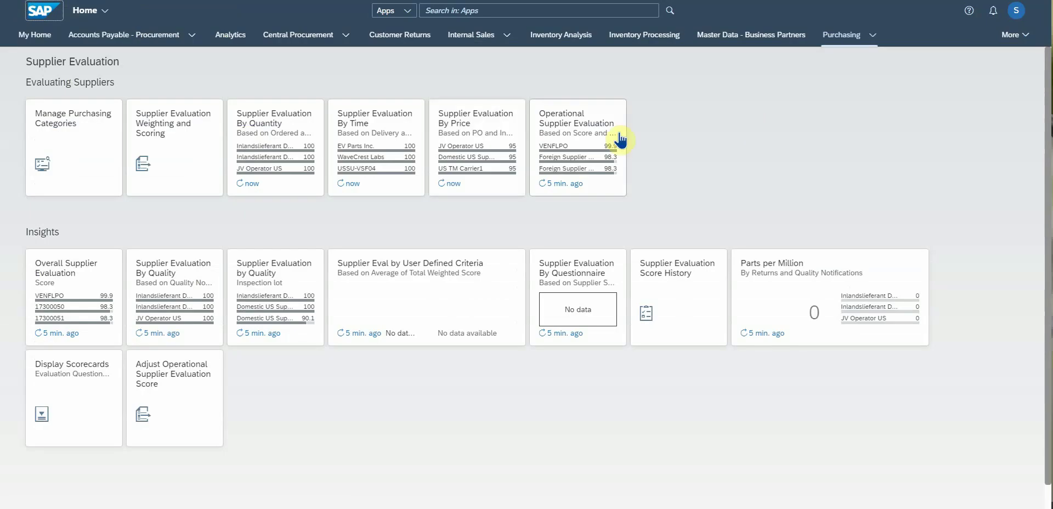
- Open Operational Supplier Evaluation and browse the 18 suppliers' operational scores as a table
{"action": "left_click", "coordinate": [571, 125]}
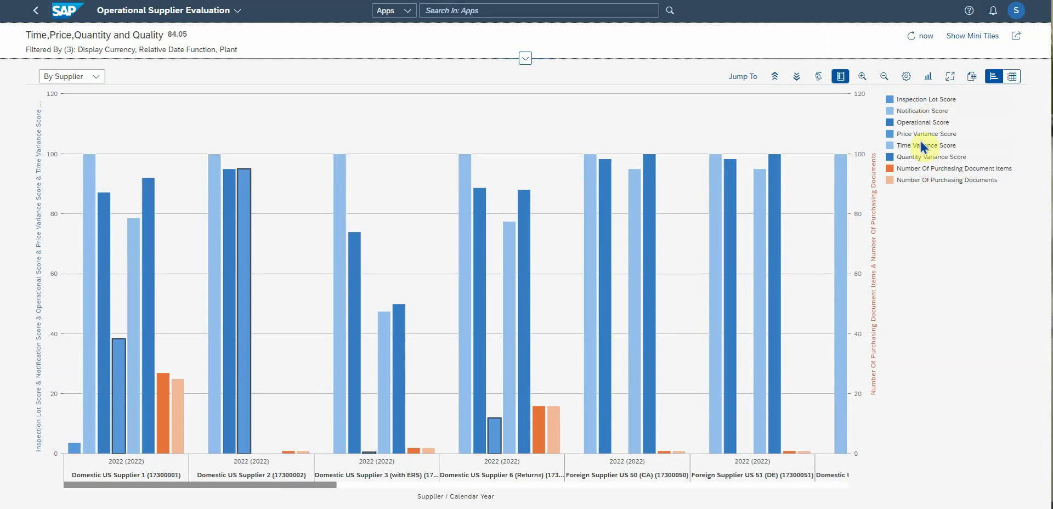
{"action": "left_click", "coordinate": [1012, 77]}
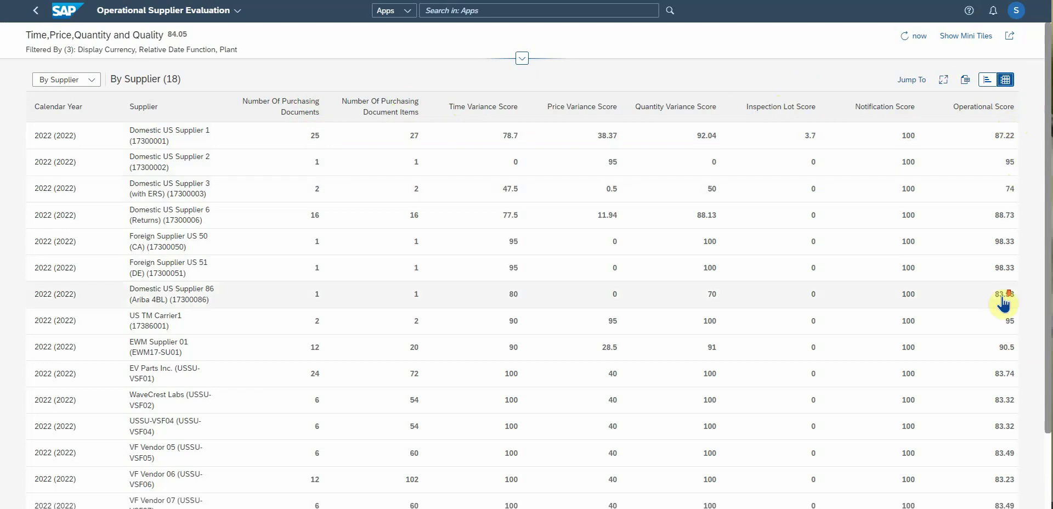
{"action": "scroll", "coordinate": [1005, 298], "scroll_direction": "down", "scroll_amount": 1}
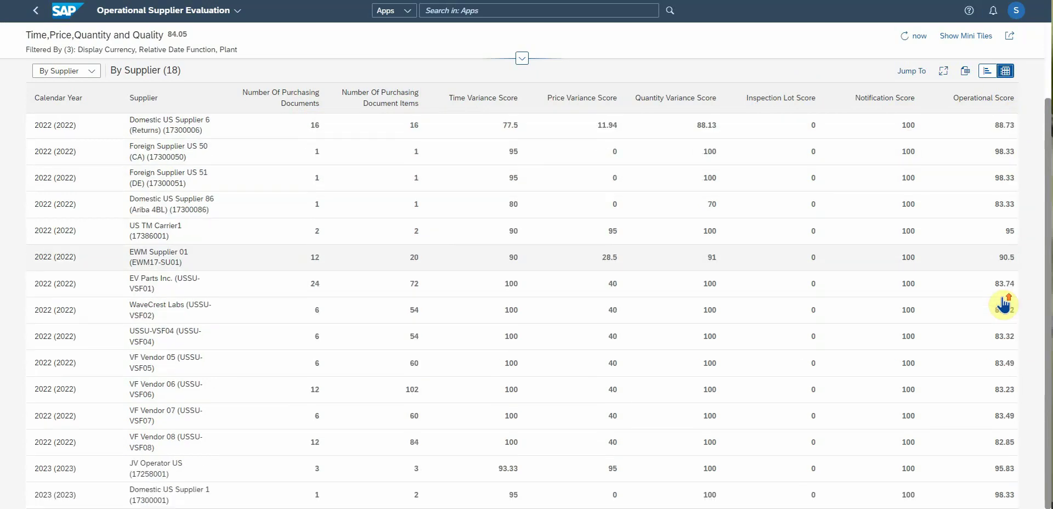
{"action": "scroll", "coordinate": [1004, 304], "scroll_direction": "up", "scroll_amount": 2}
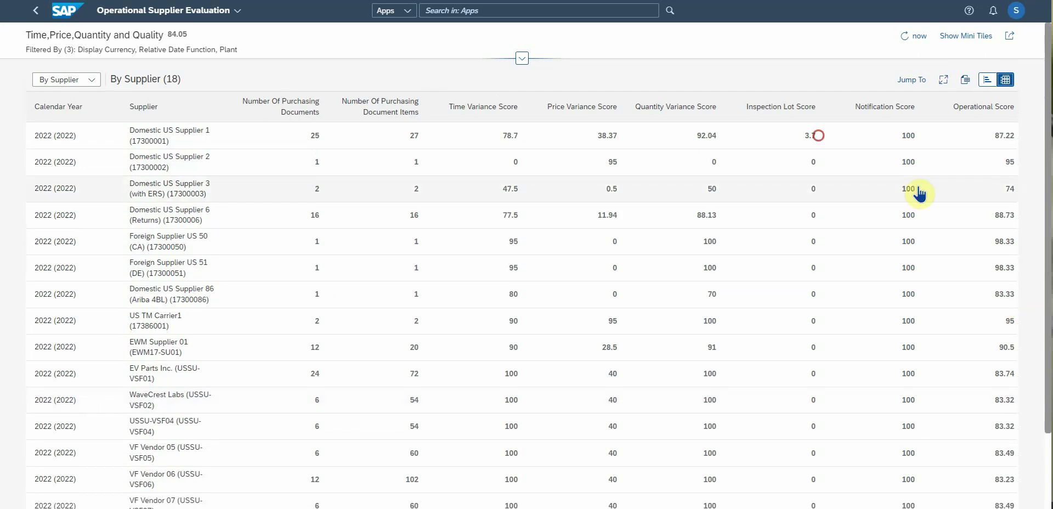
- Drill into Domestic US Supplier 1's purchasing documents from the operational scores table
{"action": "left_click", "coordinate": [814, 137]}
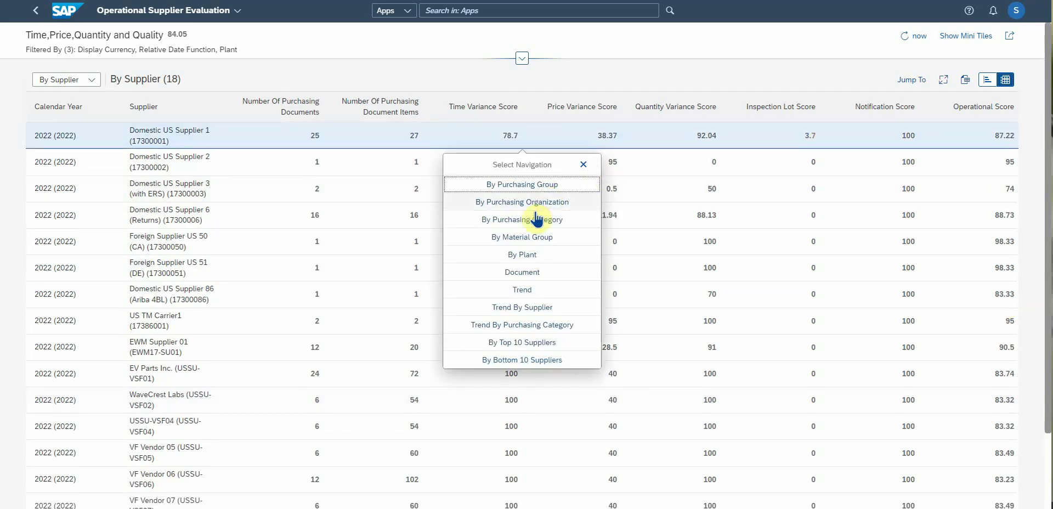
{"action": "left_click", "coordinate": [516, 272]}
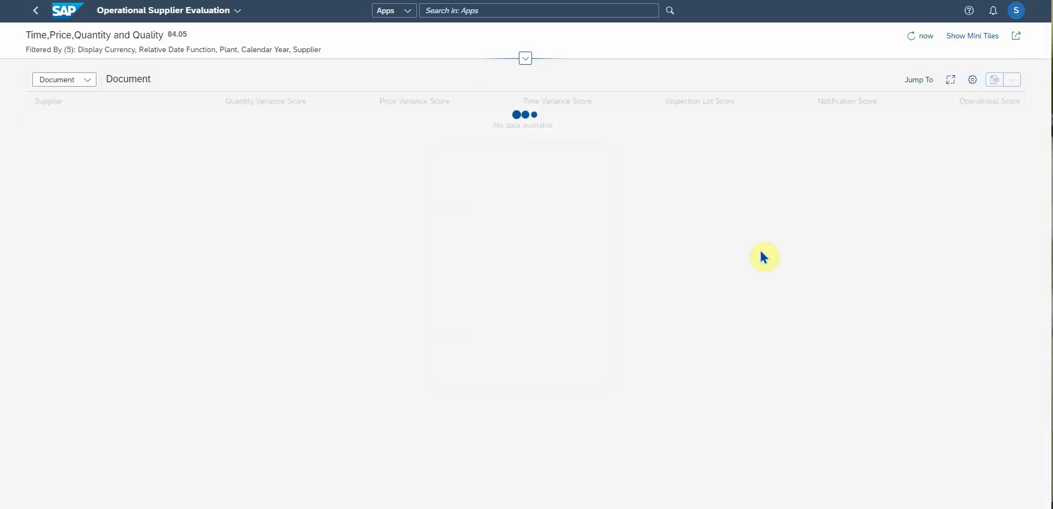